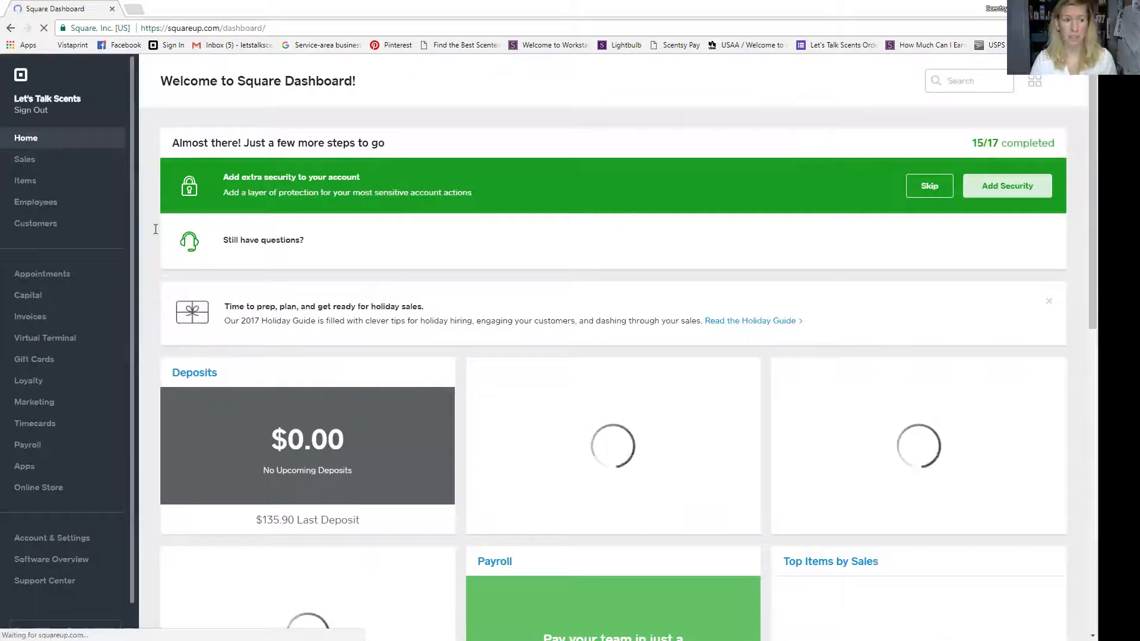
Step: Look through the dashboard sections and examine the receipt layout and return policy in the account settings
{"action": "left_click", "coordinate": [38, 187]}
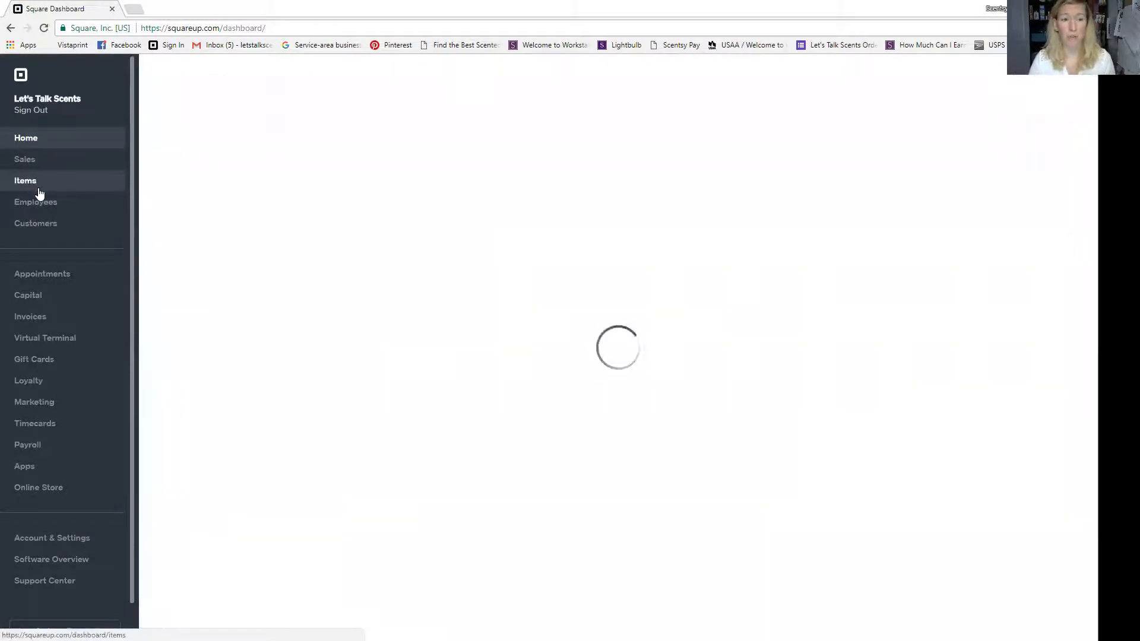
{"action": "left_click", "coordinate": [42, 232]}
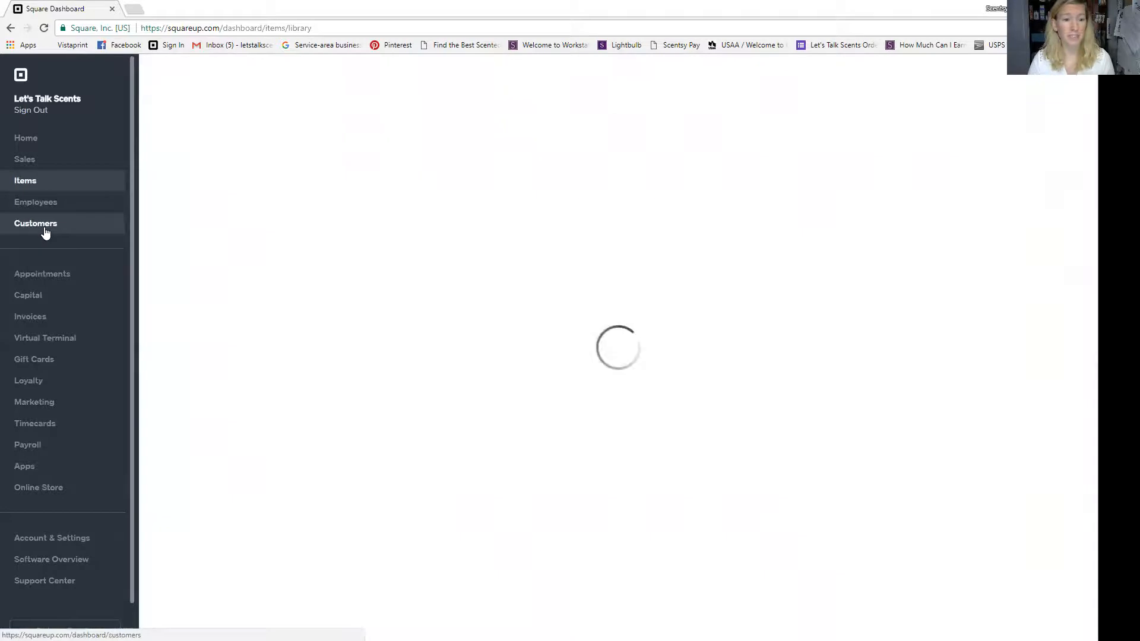
{"action": "left_click", "coordinate": [51, 318]}
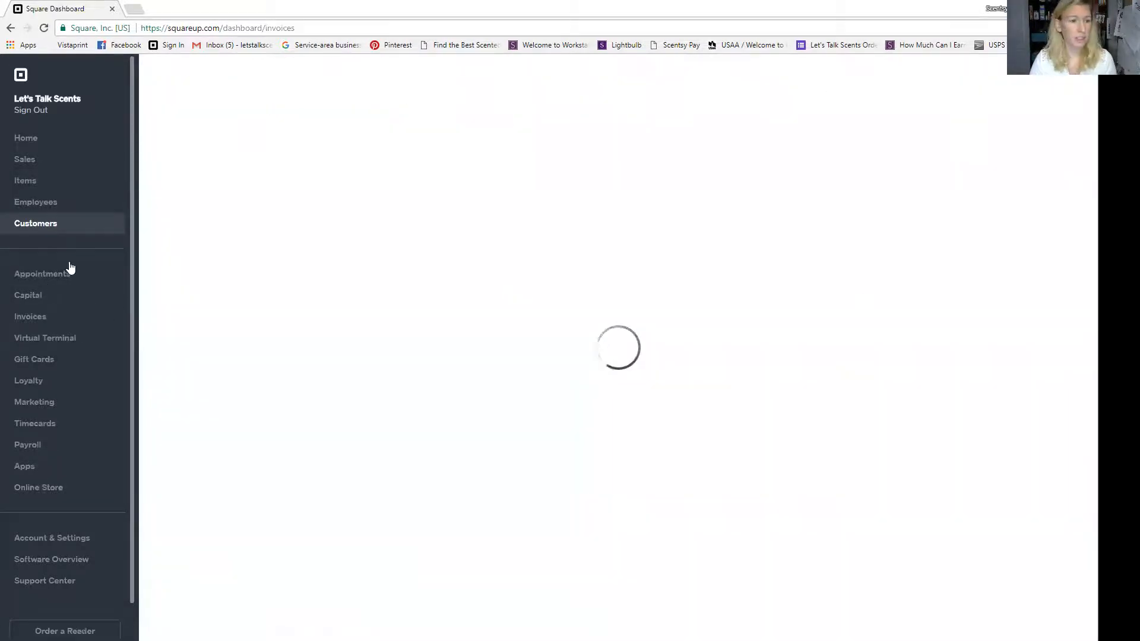
{"action": "left_click", "coordinate": [77, 540]}
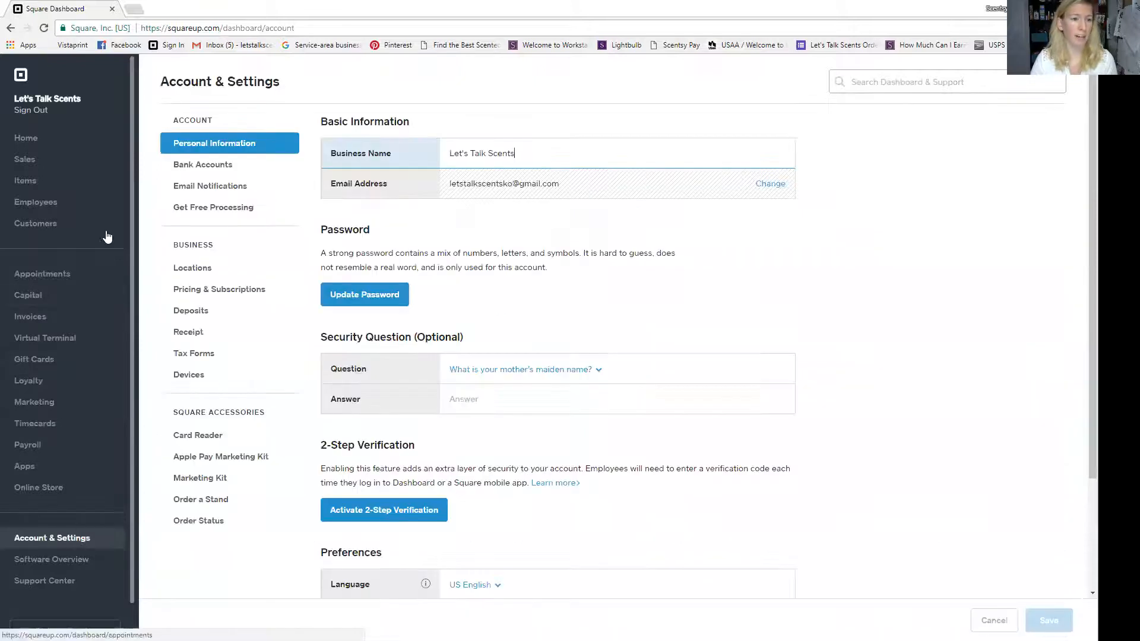
{"action": "left_click", "coordinate": [198, 334]}
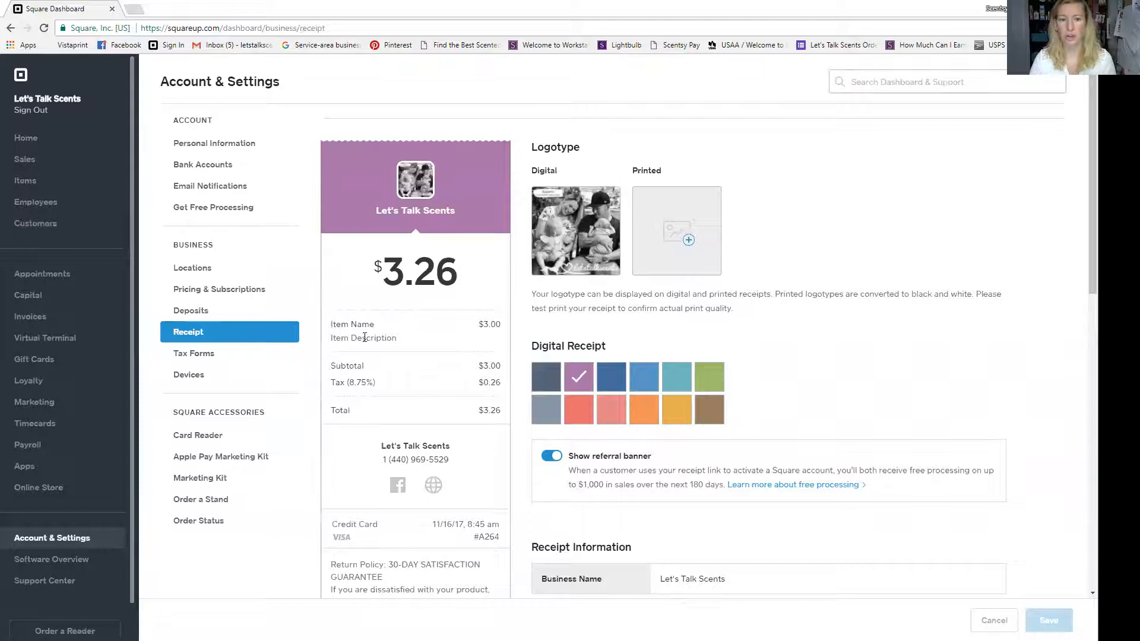
{"action": "scroll", "coordinate": [342, 479], "scroll_direction": "down", "scroll_amount": 1}
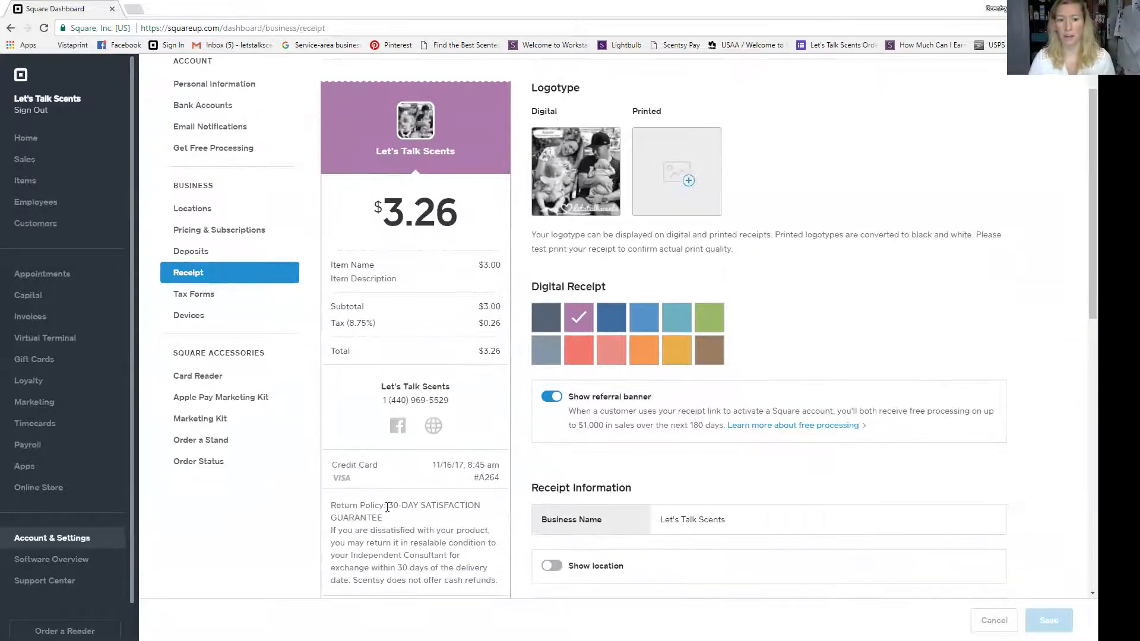
{"action": "scroll", "coordinate": [523, 421], "scroll_direction": "up", "scroll_amount": 1}
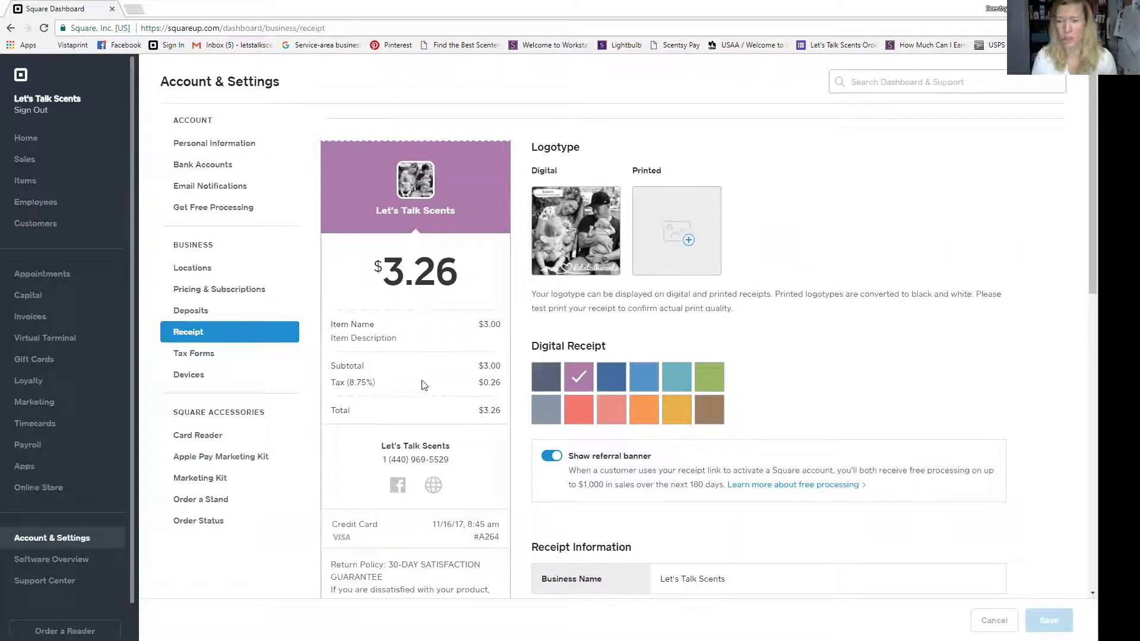
Step: Open the individual location's online store in the store editor and review the themes, keeping the current Atlas theme
{"action": "left_click", "coordinate": [38, 138]}
{"action": "left_click", "coordinate": [40, 492]}
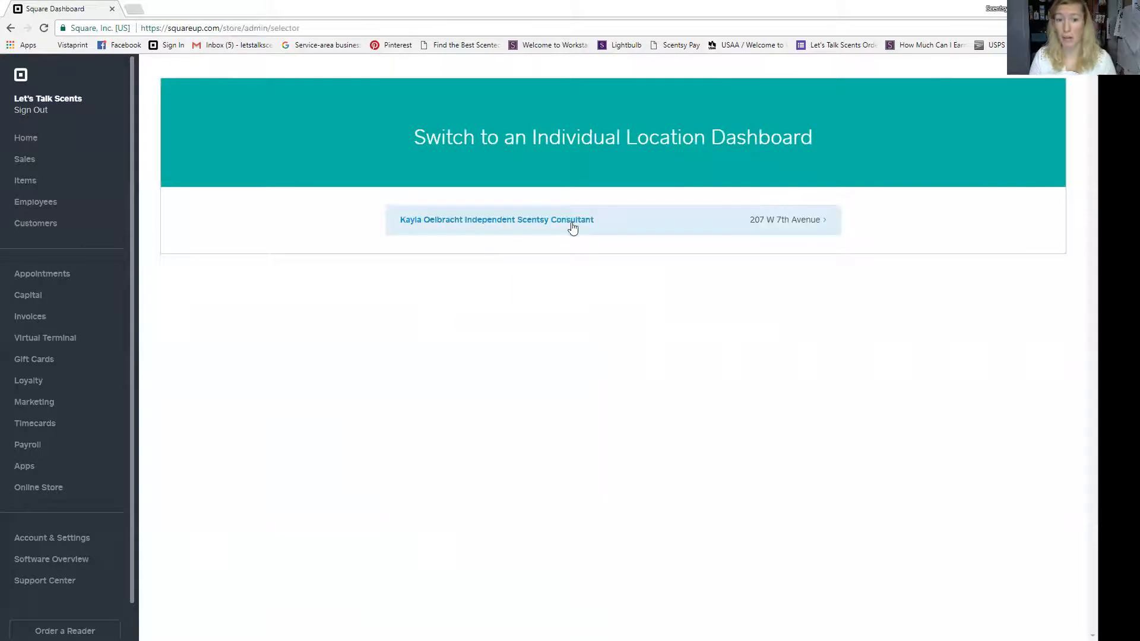
{"action": "left_click", "coordinate": [606, 223]}
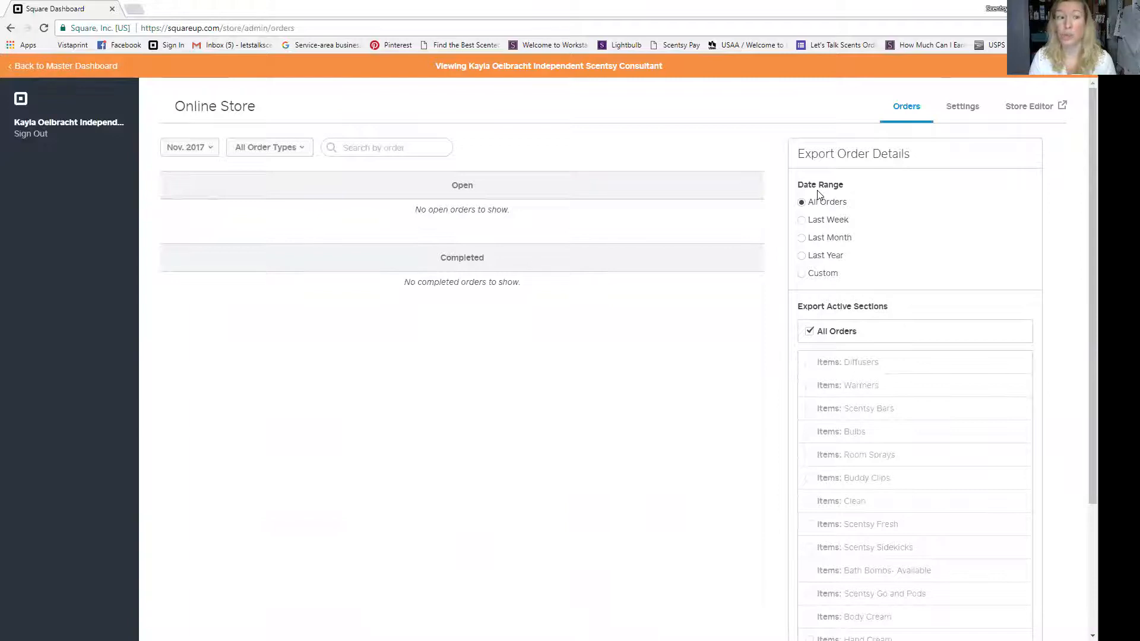
{"action": "left_click", "coordinate": [1034, 113]}
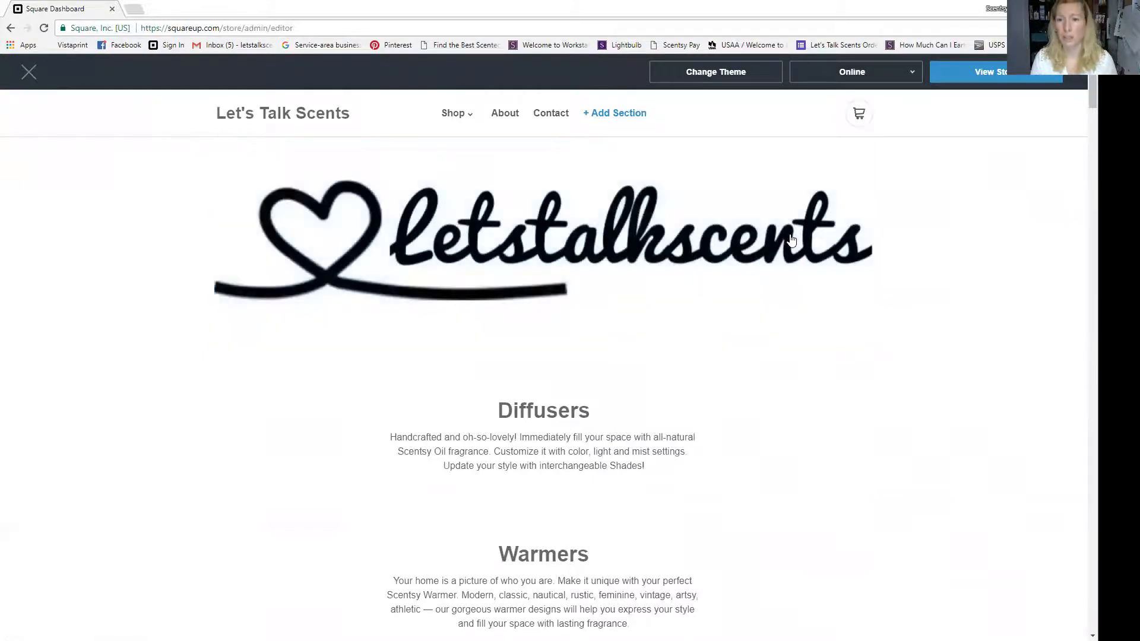
{"action": "left_click", "coordinate": [717, 72]}
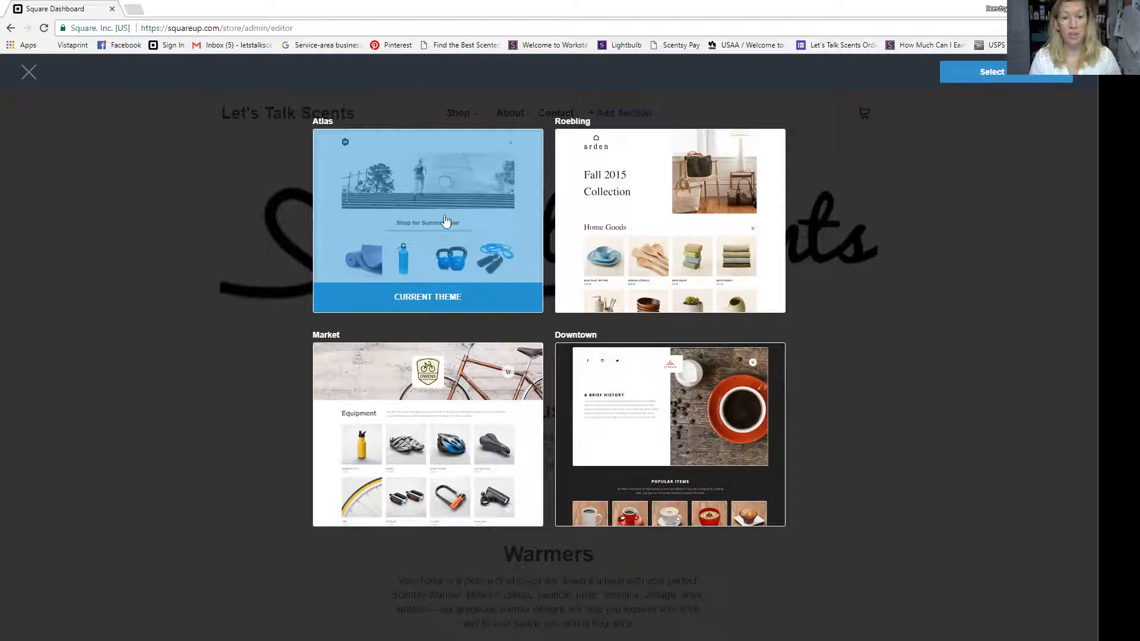
{"action": "left_click", "coordinate": [1031, 79]}
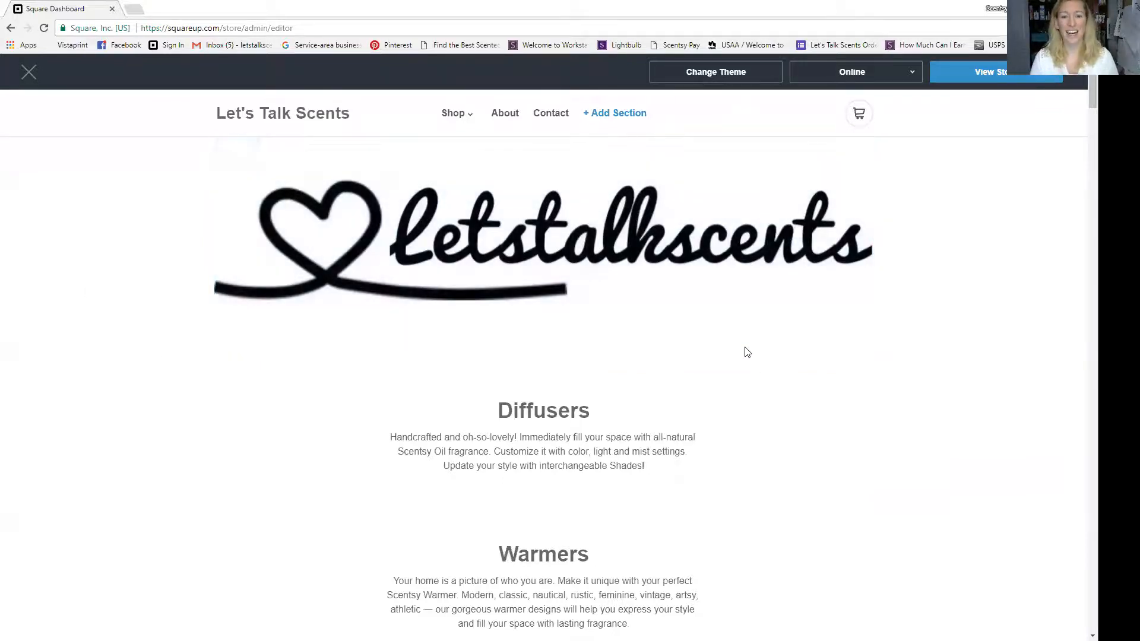
Step: Start a new item in the Diffusers section and use the military warmer picture from the Scentsy folder as its image
{"action": "scroll", "coordinate": [594, 309], "scroll_direction": "down", "scroll_amount": 2}
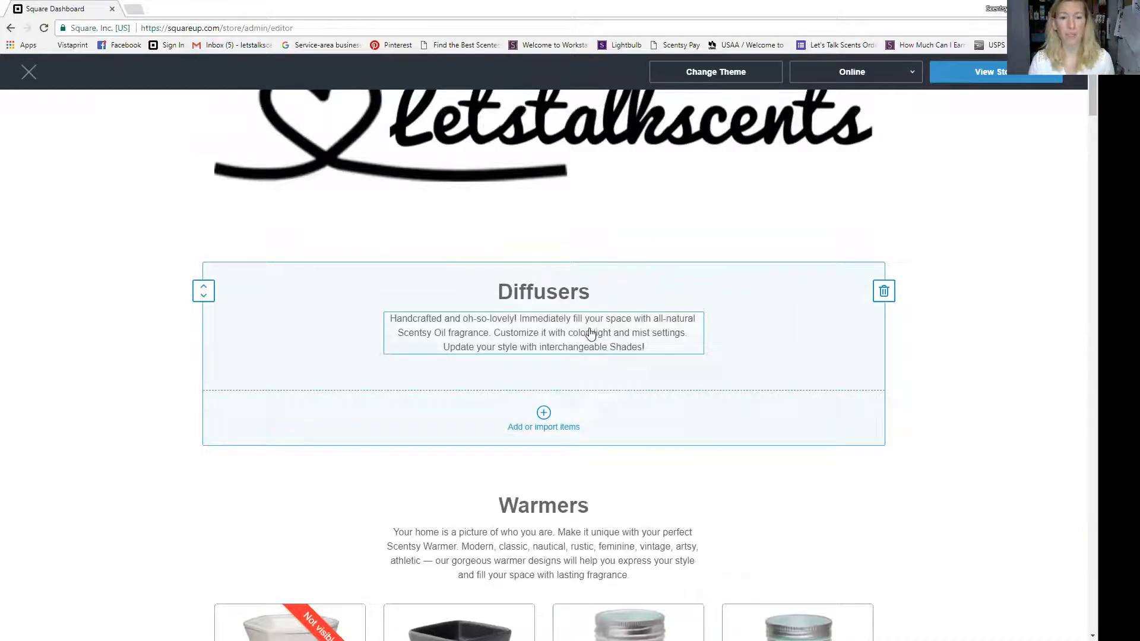
{"action": "scroll", "coordinate": [586, 334], "scroll_direction": "down", "scroll_amount": 1}
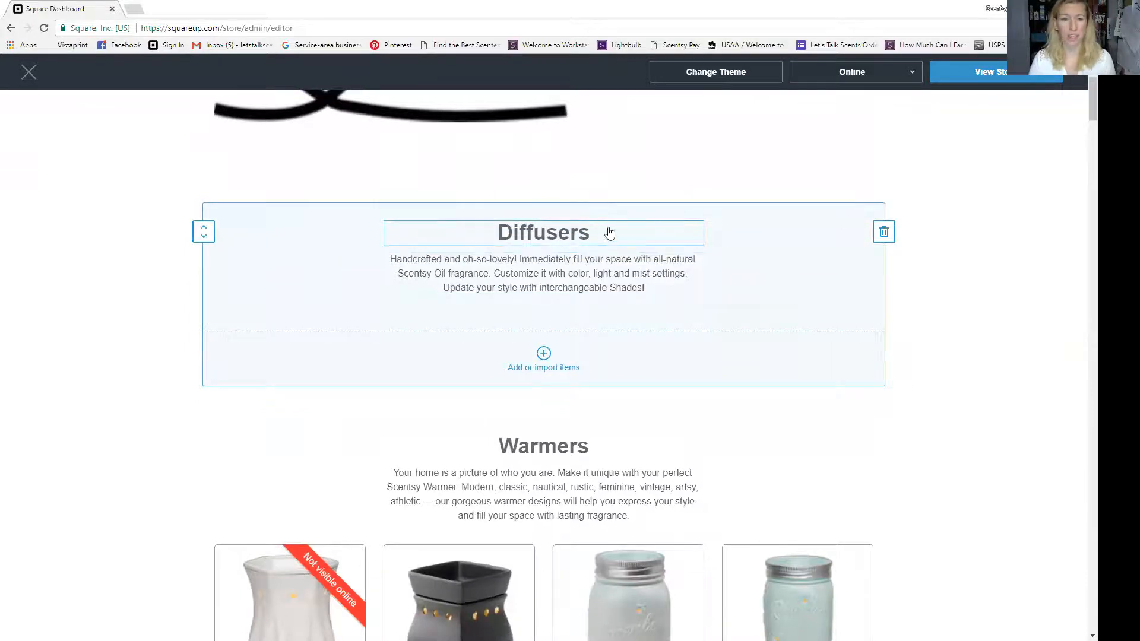
{"action": "scroll", "coordinate": [558, 273], "scroll_direction": "up", "scroll_amount": 1}
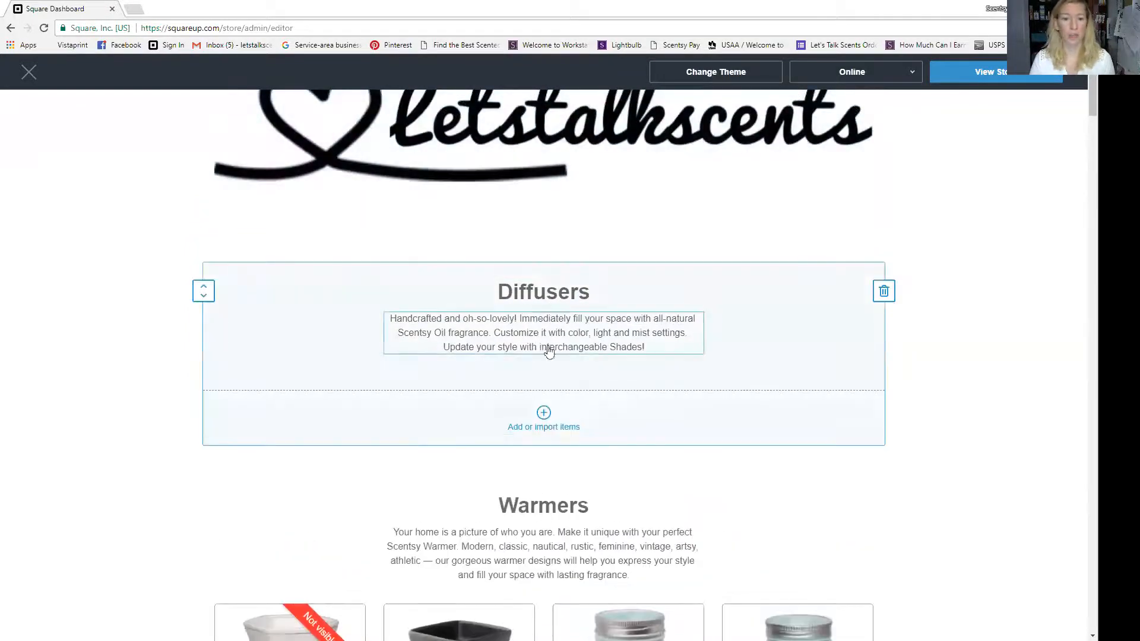
{"action": "scroll", "coordinate": [534, 309], "scroll_direction": "down", "scroll_amount": 2}
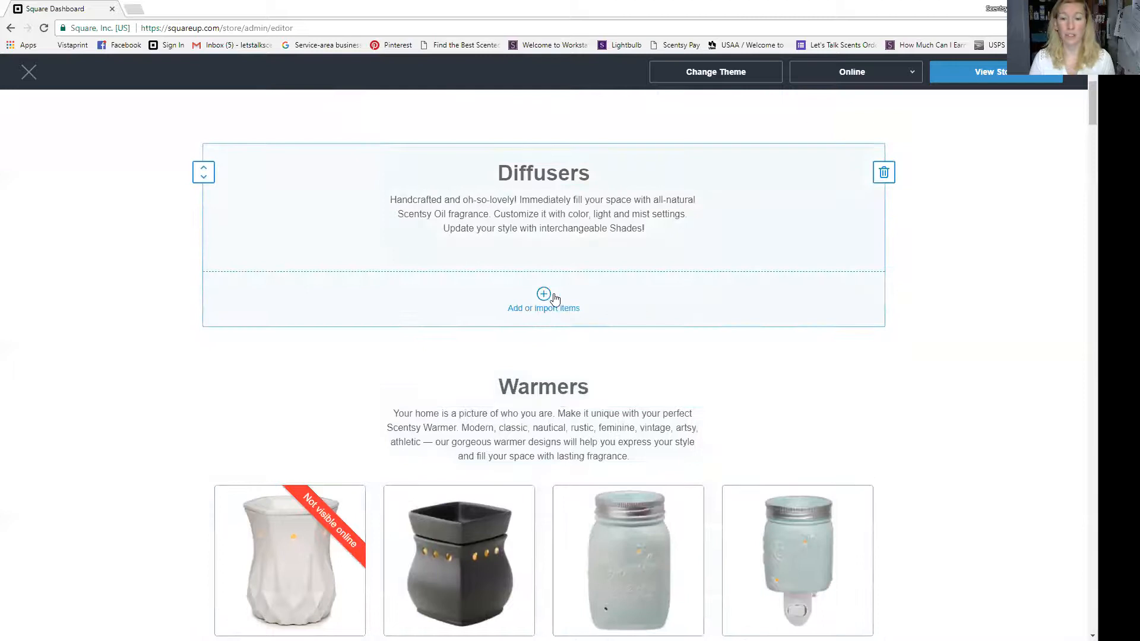
{"action": "left_click", "coordinate": [542, 298]}
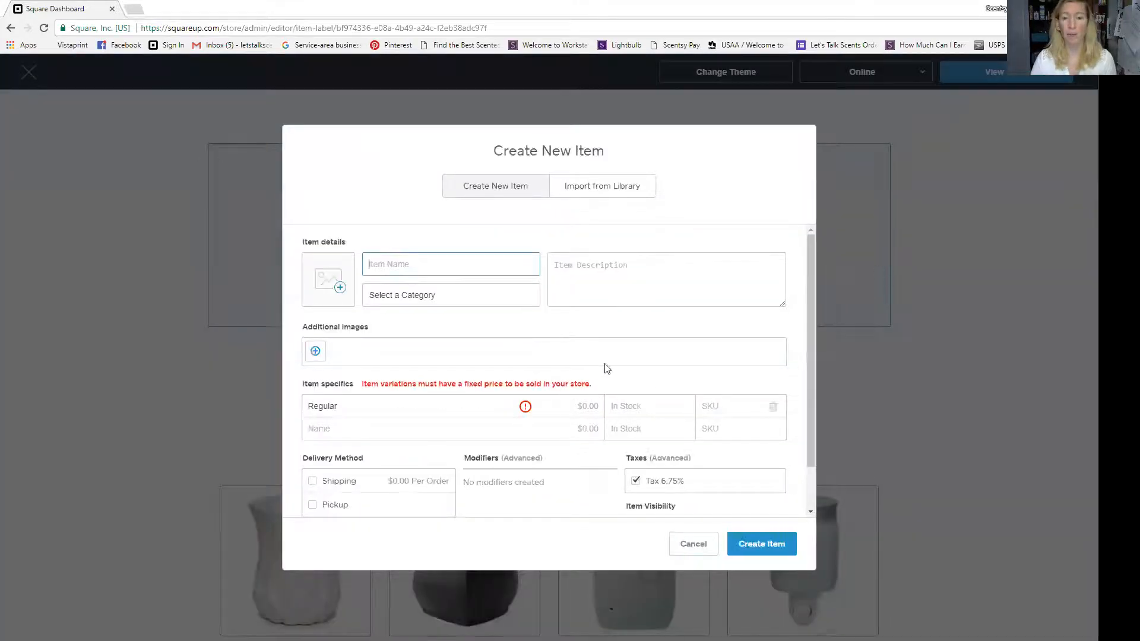
{"action": "left_click", "coordinate": [341, 296]}
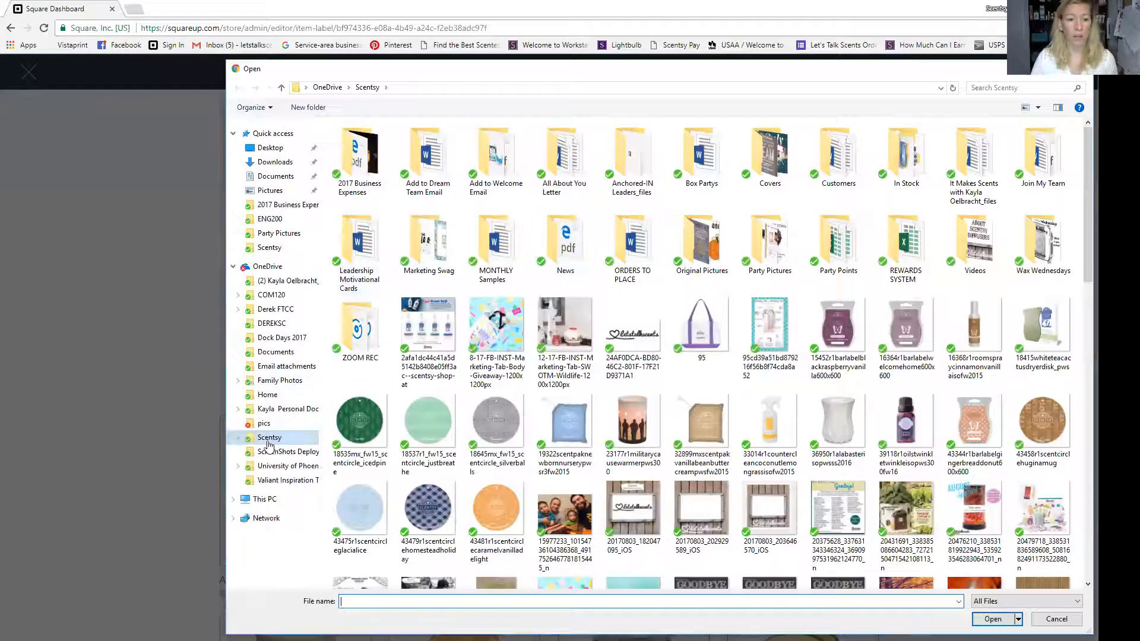
{"action": "scroll", "coordinate": [649, 287], "scroll_direction": "down", "scroll_amount": 5}
{"action": "scroll", "coordinate": [649, 288], "scroll_direction": "up", "scroll_amount": 5}
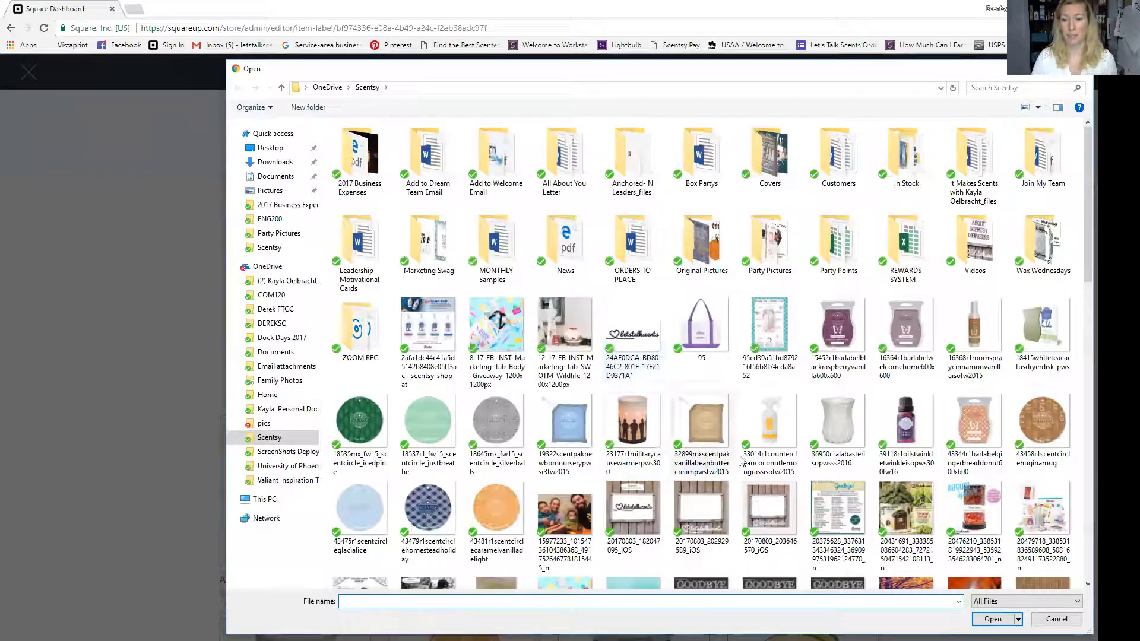
{"action": "left_click", "coordinate": [660, 433]}
{"action": "double_click", "coordinate": [663, 435]}
{"action": "left_click", "coordinate": [422, 270]}
{"action": "left_click", "coordinate": [628, 259]}
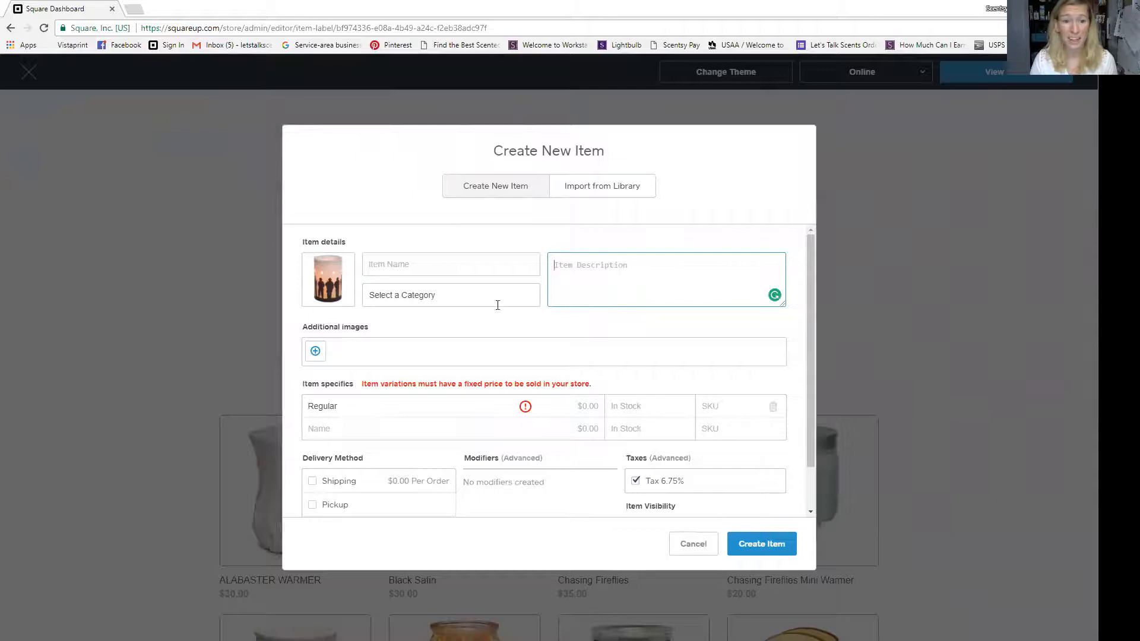
{"action": "left_click", "coordinate": [453, 300]}
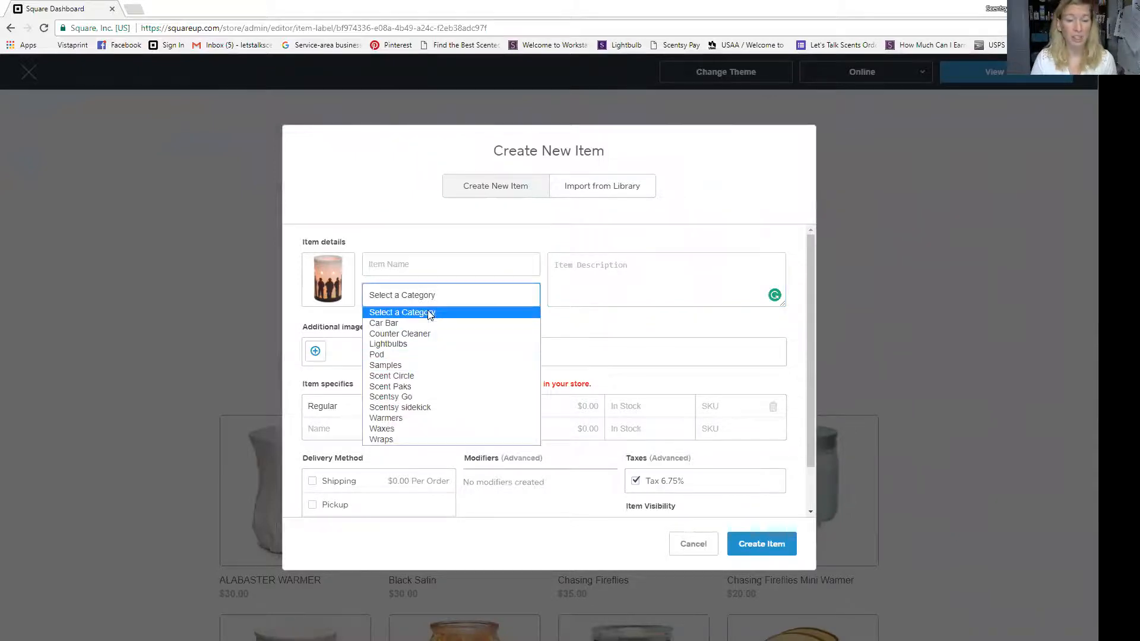
{"action": "left_click", "coordinate": [442, 296]}
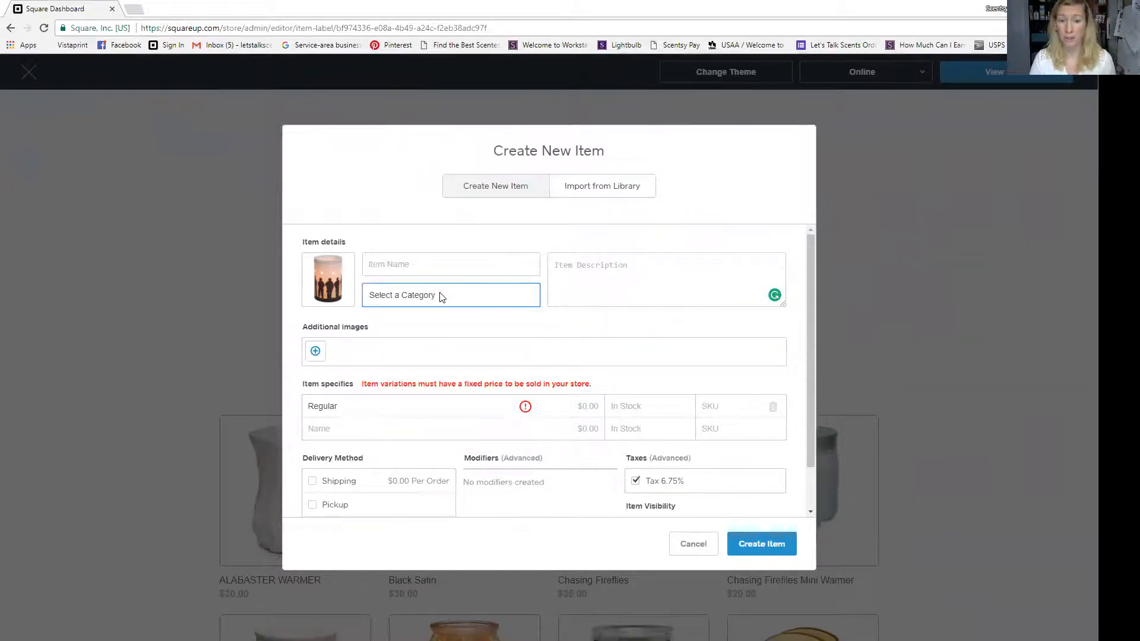
{"action": "left_click", "coordinate": [398, 415]}
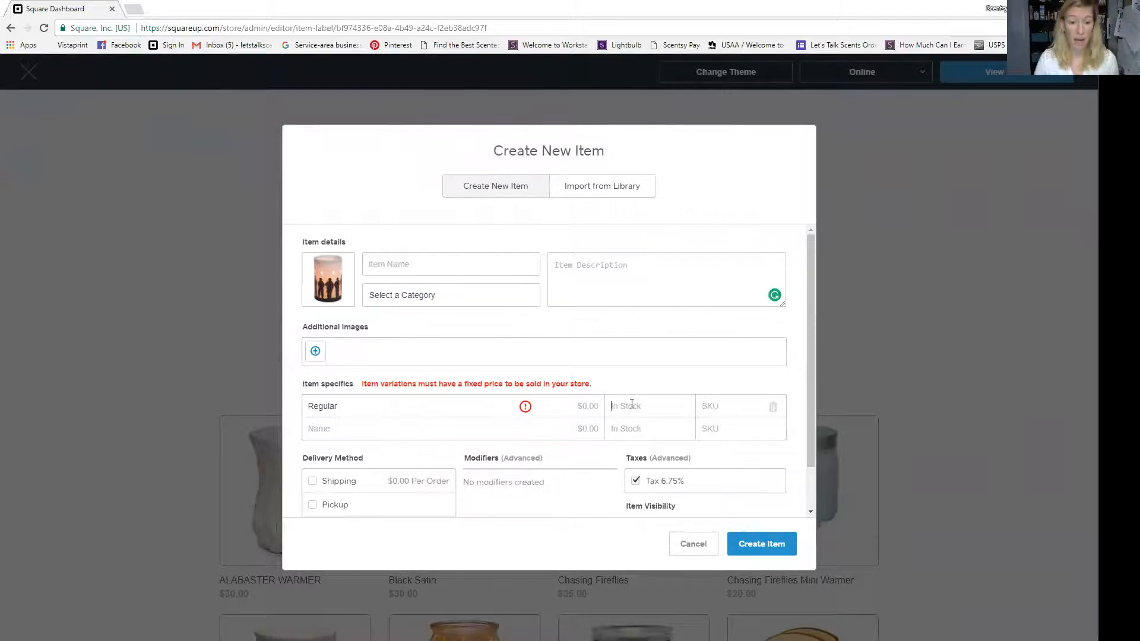
Step: Enable pickup as the delivery method and give the Regular variation a stock of 1 and a price of $30.00
{"action": "scroll", "coordinate": [415, 460], "scroll_direction": "down", "scroll_amount": 2}
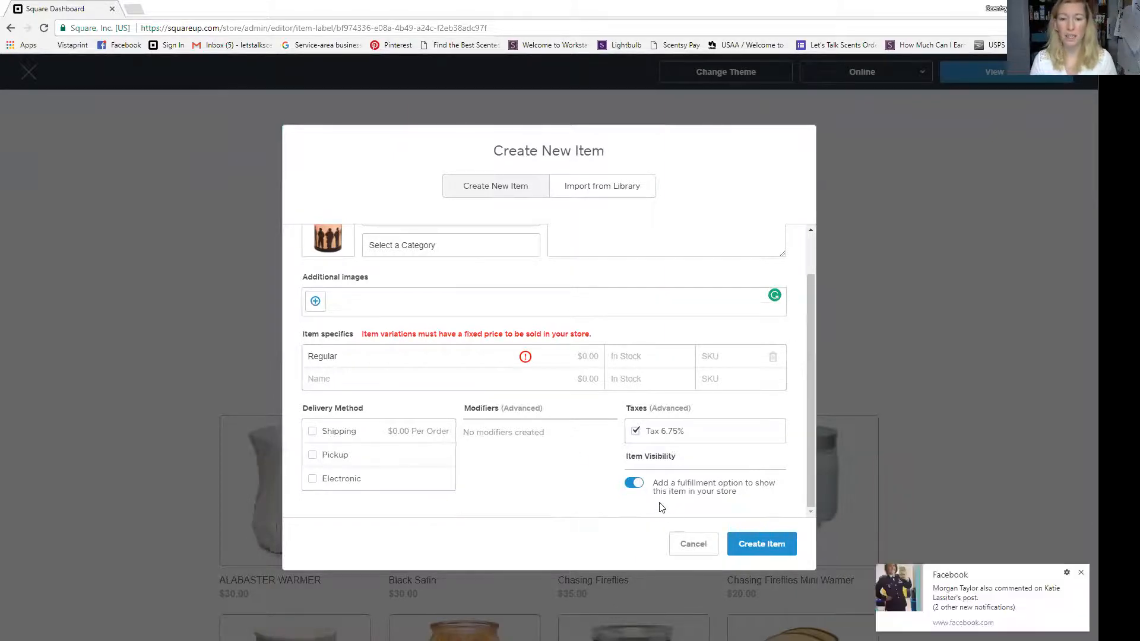
{"action": "left_click", "coordinate": [313, 455]}
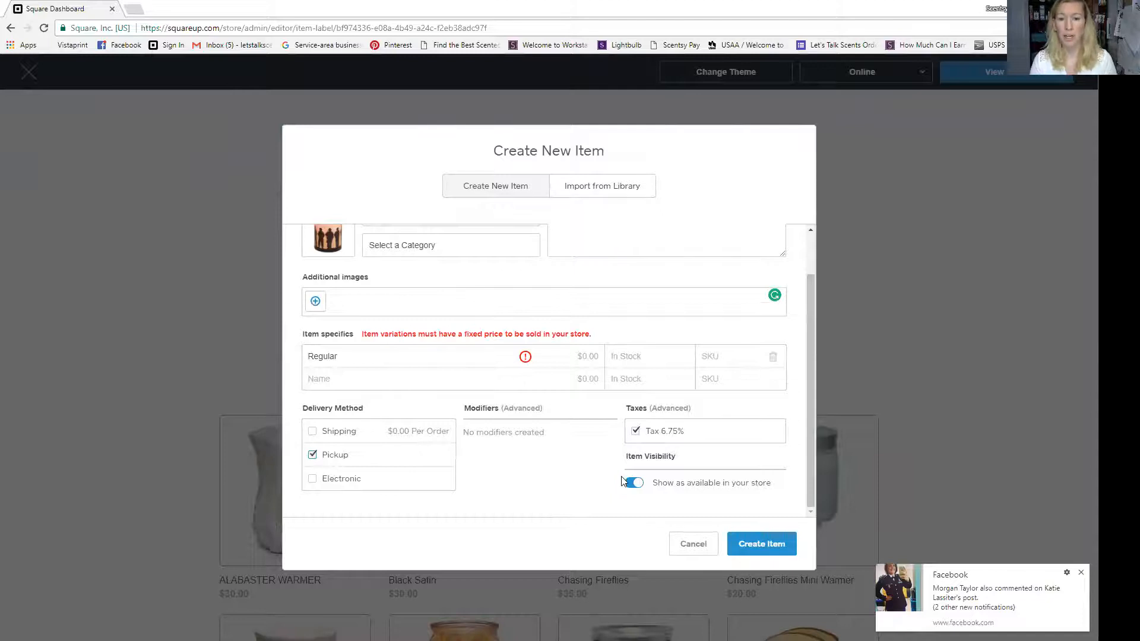
{"action": "left_click", "coordinate": [642, 355]}
{"action": "type", "text": "1"}
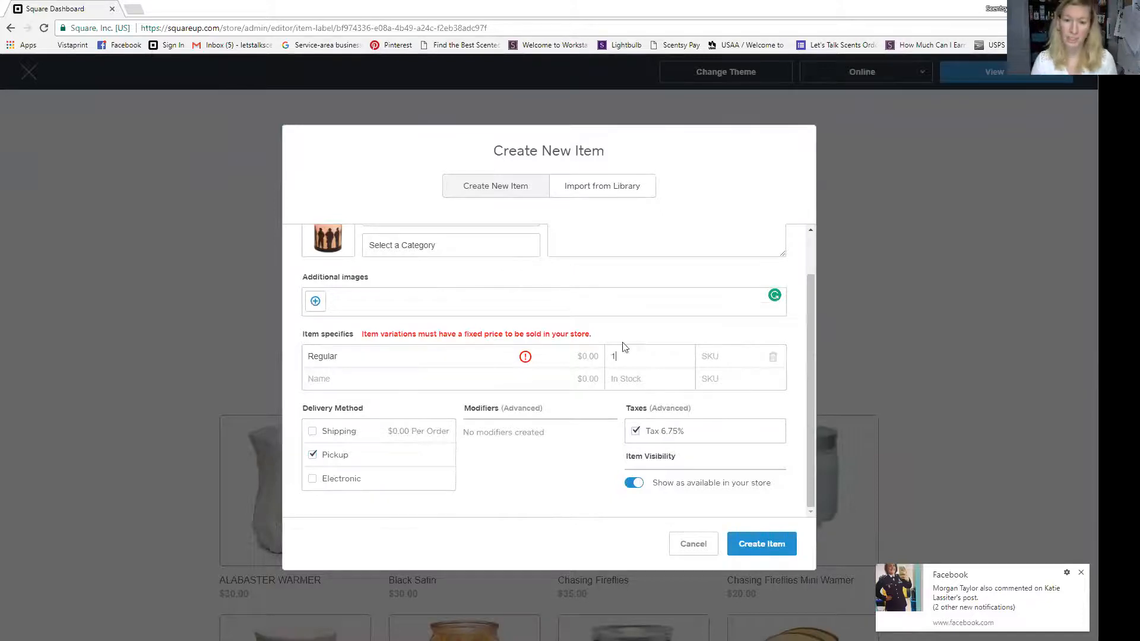
{"action": "left_click", "coordinate": [589, 356]}
{"action": "type", "text": "30.00"}
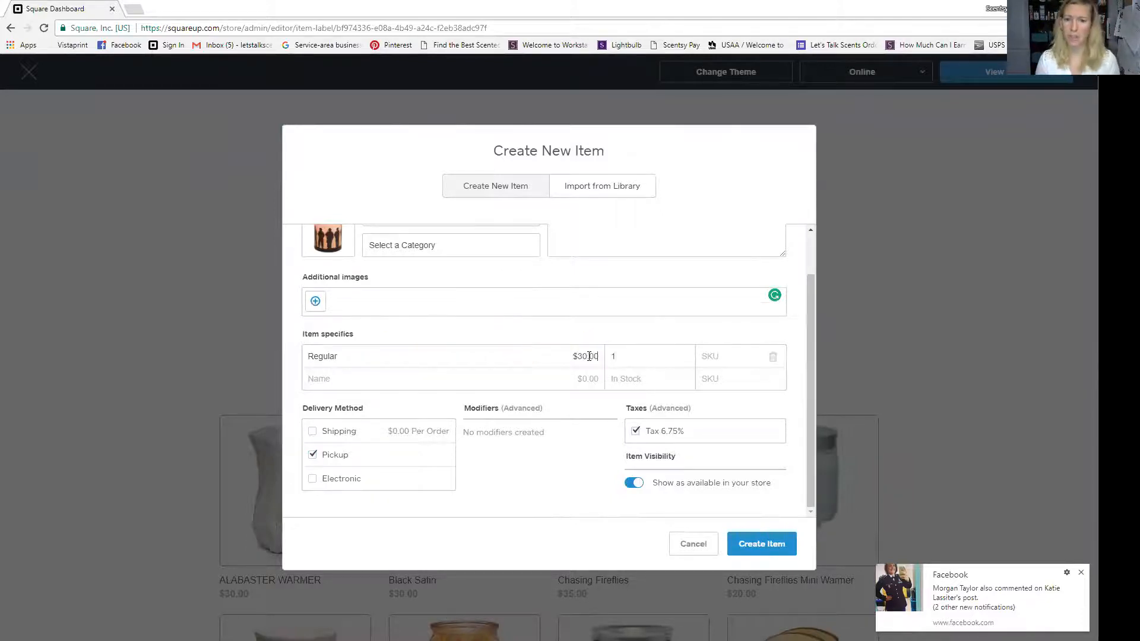
Step: Add a second item variation named Military Discount
{"action": "left_click", "coordinate": [334, 382]}
{"action": "type", "text": "Mi"}
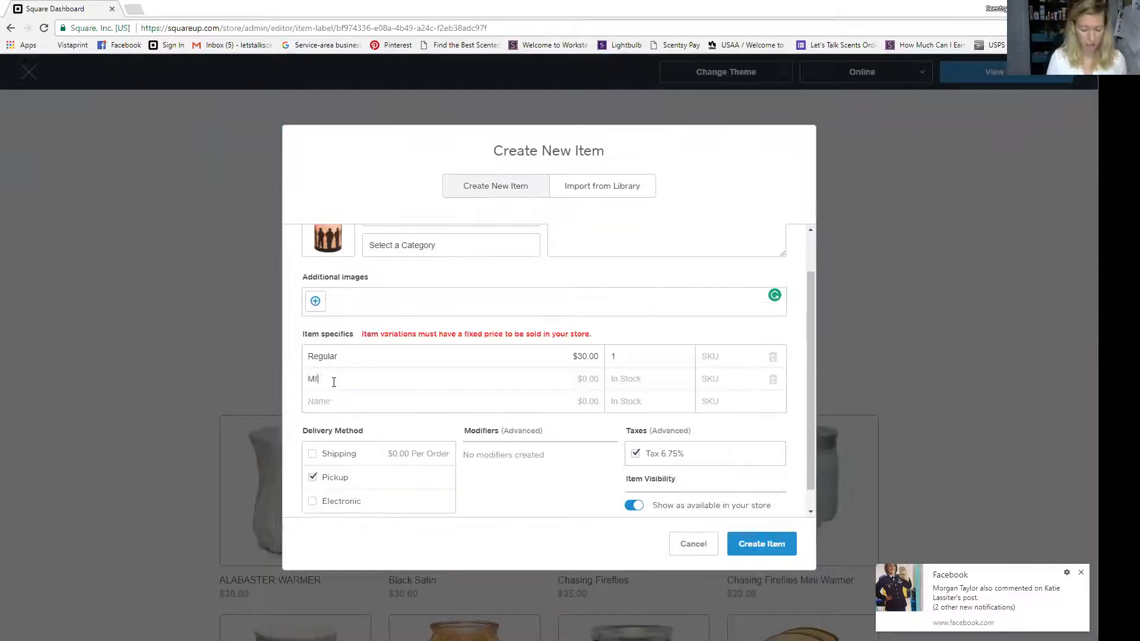
{"action": "type", "text": "litary Si"}
{"action": "key", "text": "BackSpace"}
{"action": "key", "text": "BackSpace"}
{"action": "type", "text": "D"}
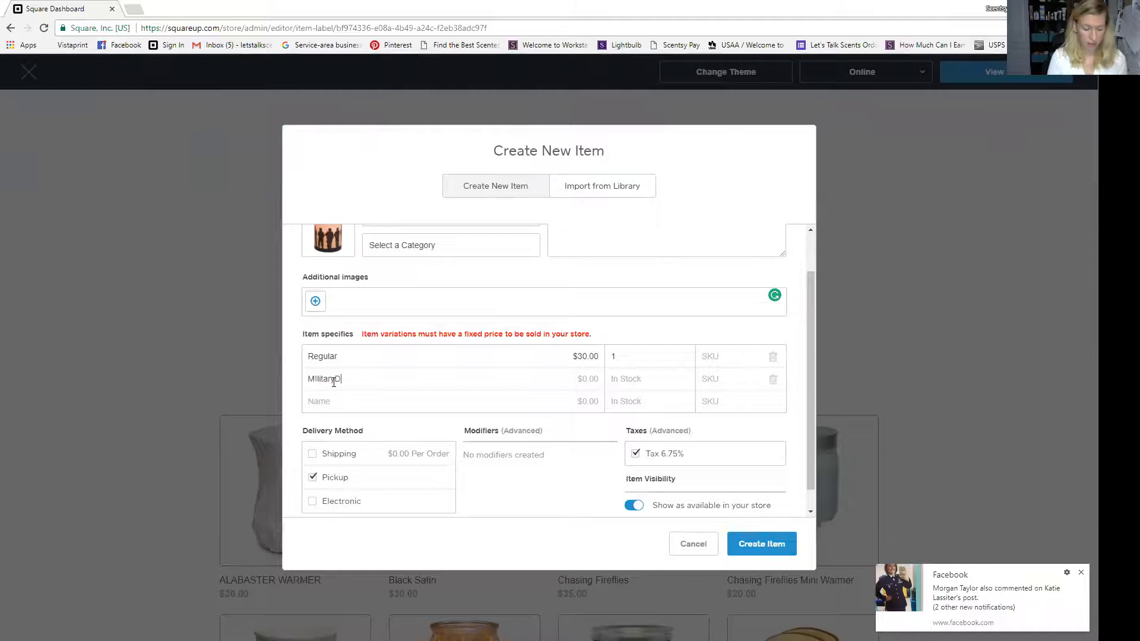
{"action": "type", "text": "iscount"}
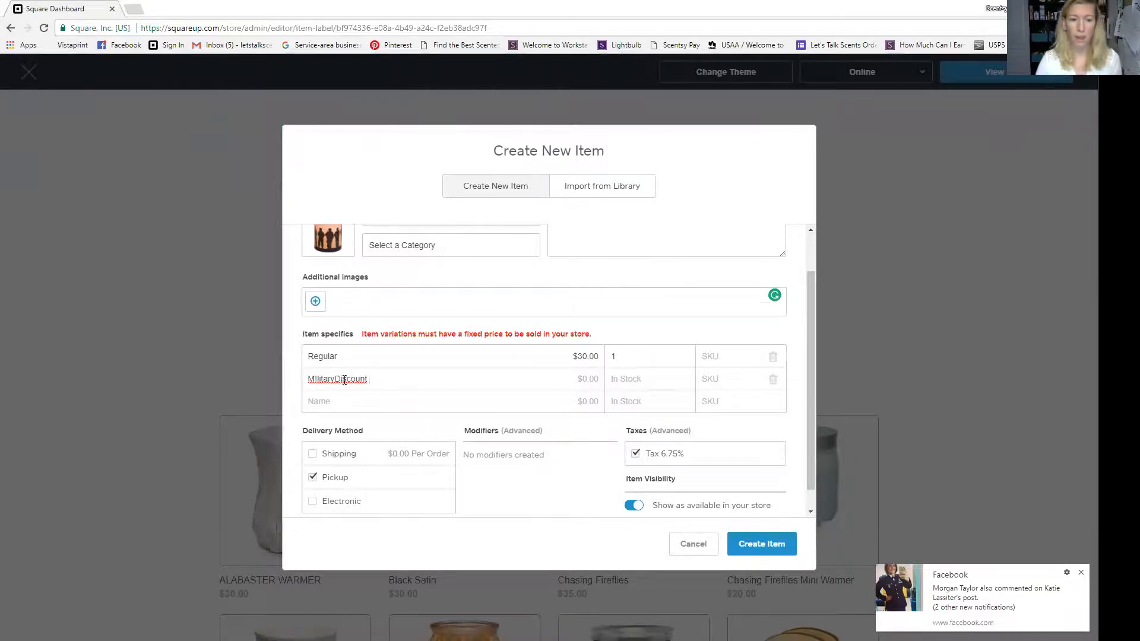
{"action": "double_click", "coordinate": [339, 379]}
{"action": "left_click", "coordinate": [332, 379]}
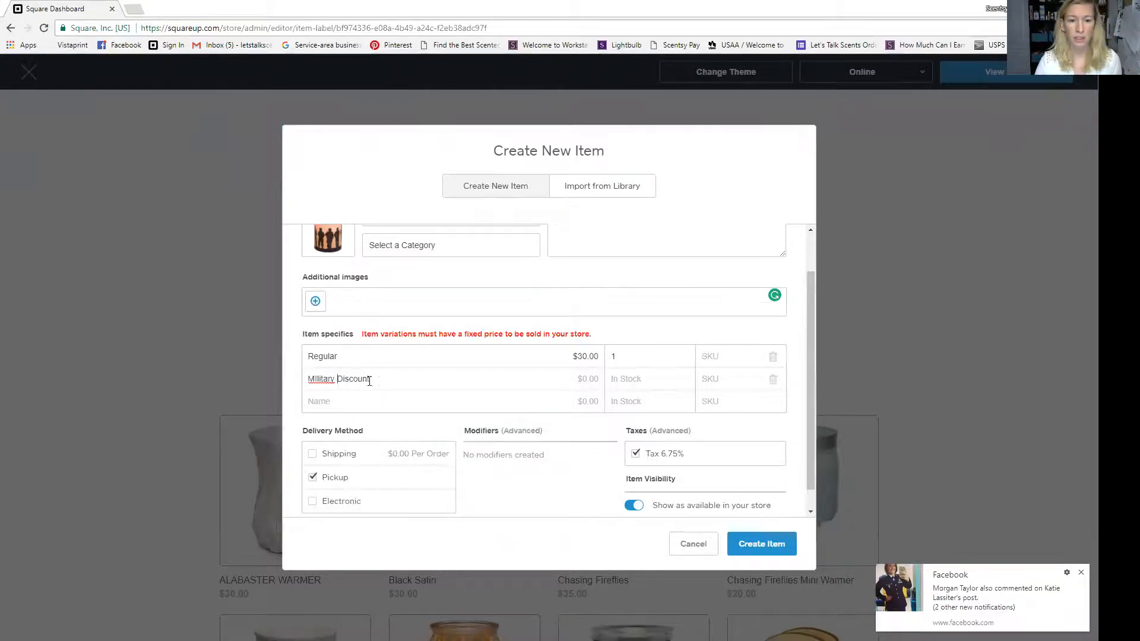
Step: Set the Military Discount variation to $25.00 with a stock of 1, and remove the 6.75% tax from the item
{"action": "left_click", "coordinate": [582, 378]}
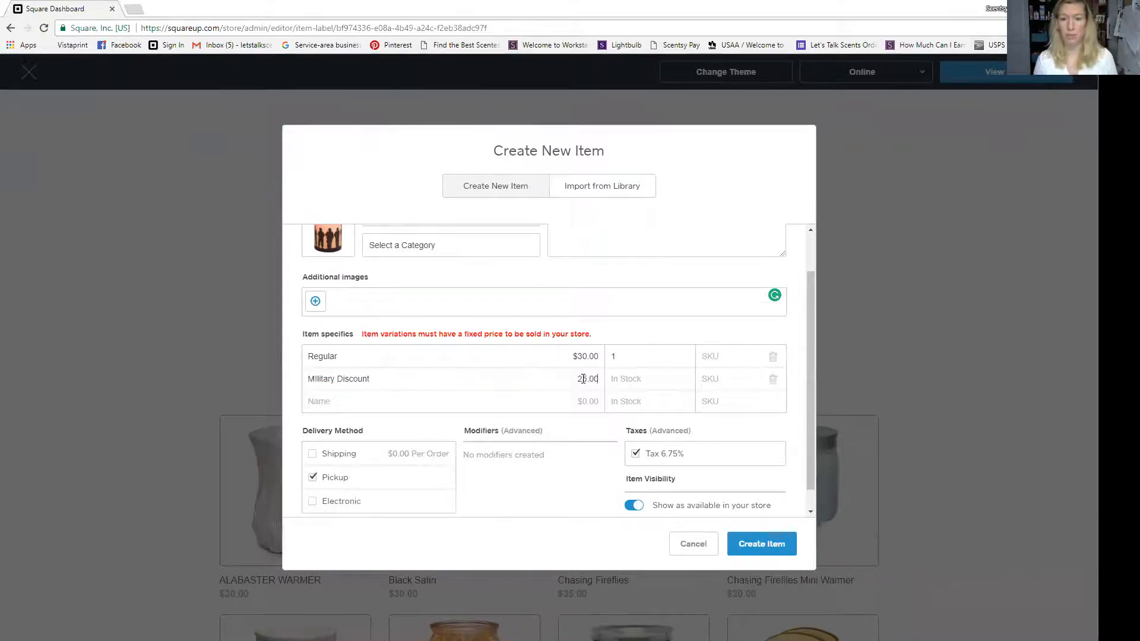
{"action": "left_click", "coordinate": [626, 379]}
{"action": "type", "text": "1"}
{"action": "left_click", "coordinate": [714, 457]}
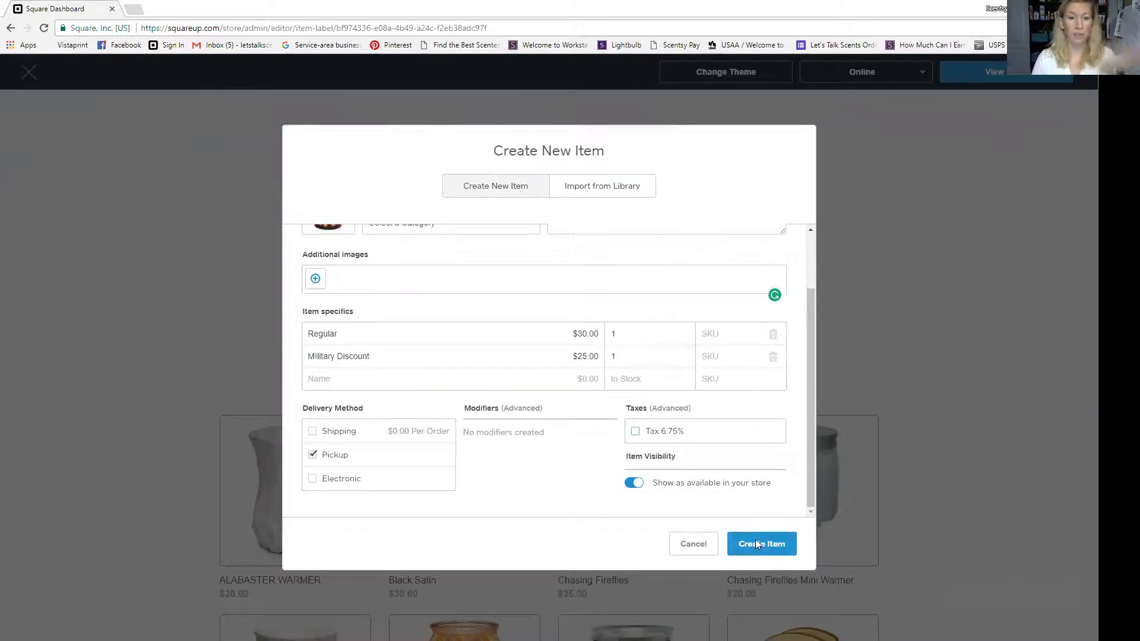
Step: Try to create the item, and enter "Service and Sacrafice" as its name
{"action": "left_click", "coordinate": [755, 542]}
{"action": "scroll", "coordinate": [349, 216], "scroll_direction": "up", "scroll_amount": 2}
{"action": "left_click", "coordinate": [393, 250]}
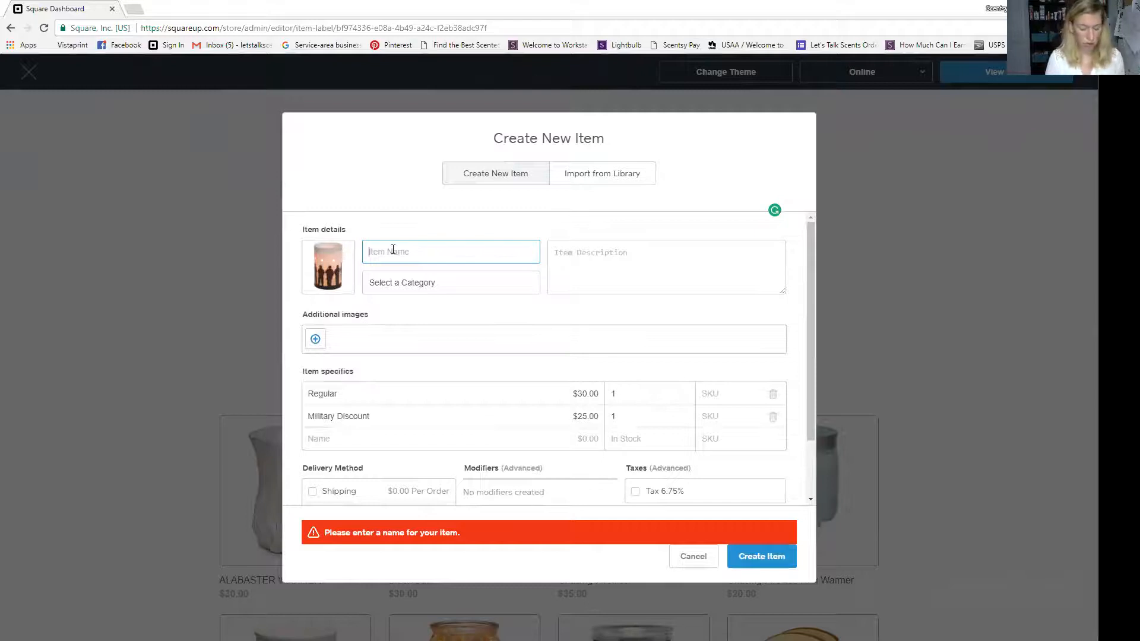
{"action": "type", "text": "Service and Sacrafice"}
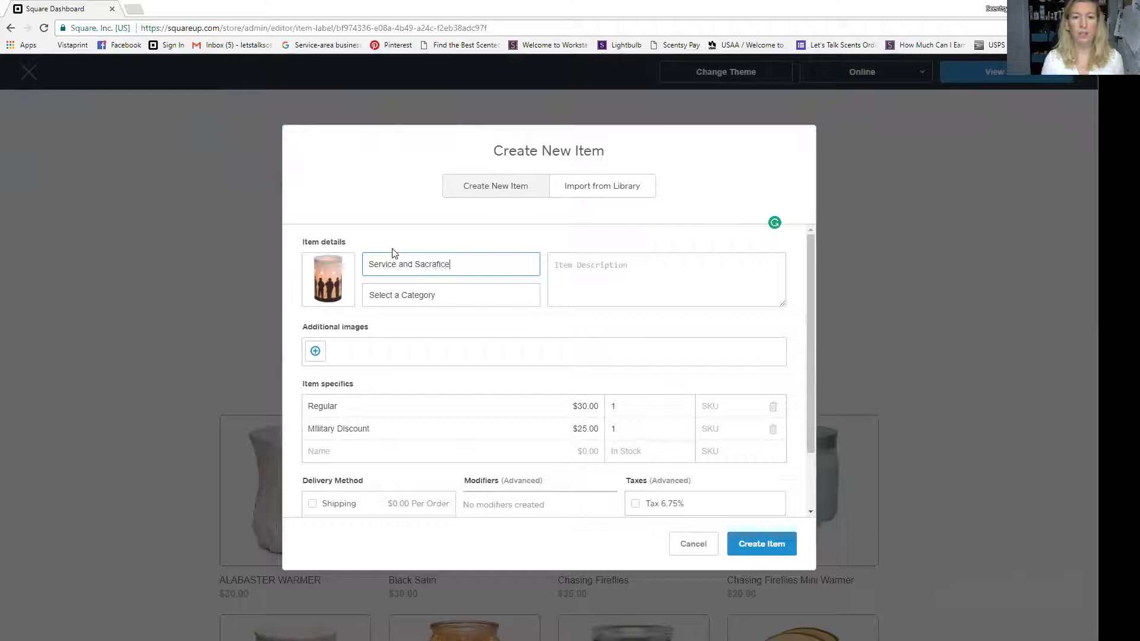
Step: Correct the item name's spelling to "Service and Sacrifice" and create the item
{"action": "double_click", "coordinate": [432, 264]}
{"action": "right_click", "coordinate": [434, 265]}
{"action": "left_click", "coordinate": [469, 274]}
{"action": "left_click", "coordinate": [762, 550]}
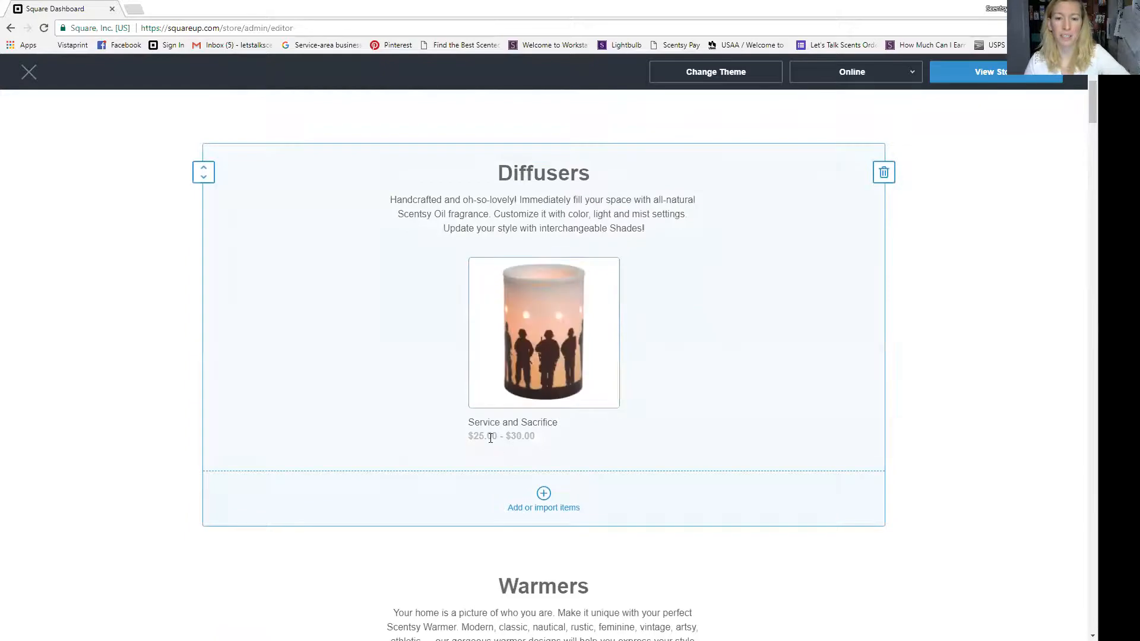
Step: View the live store, check the Service and Sacrifice item with its Military Discount option selected, and close the item details
{"action": "mouse_move", "coordinate": [604, 388]}
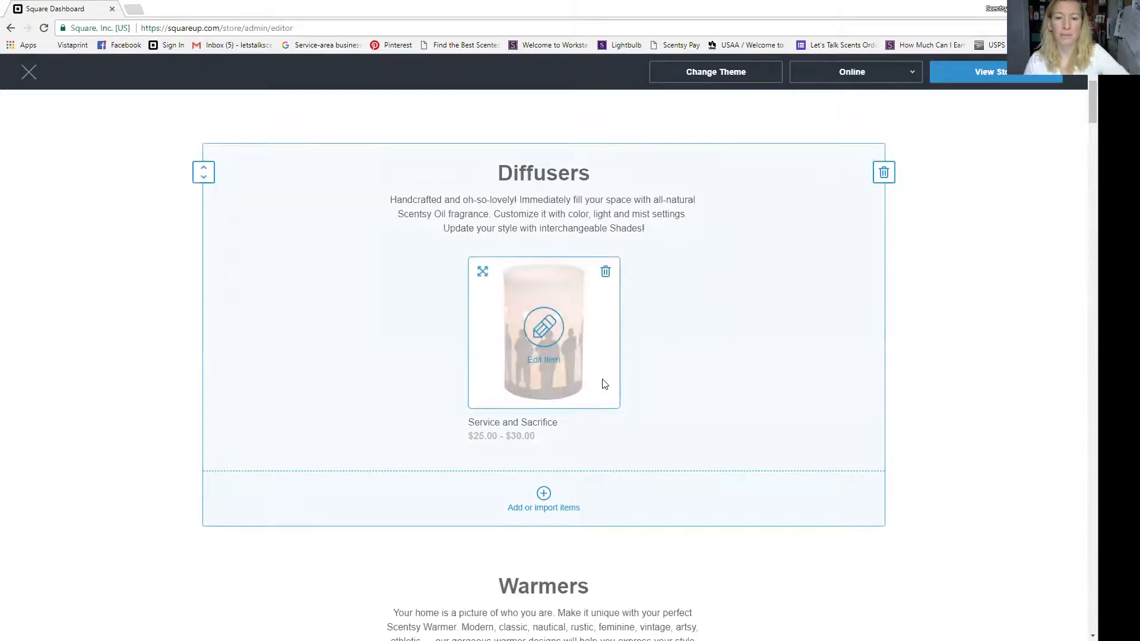
{"action": "mouse_move", "coordinate": [502, 379]}
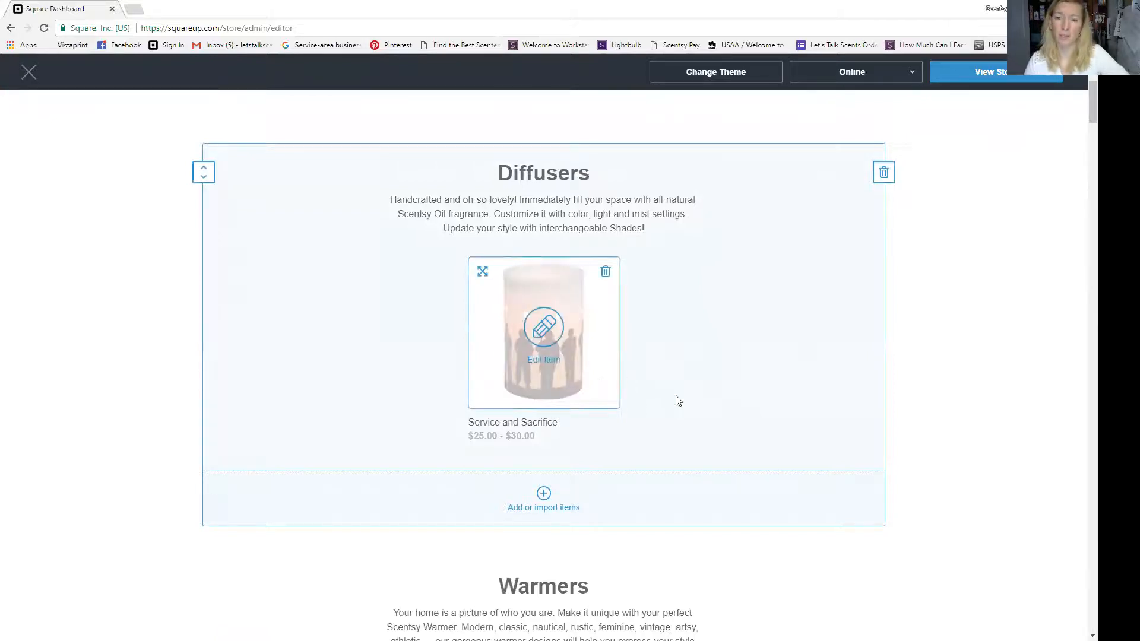
{"action": "left_click", "coordinate": [980, 82]}
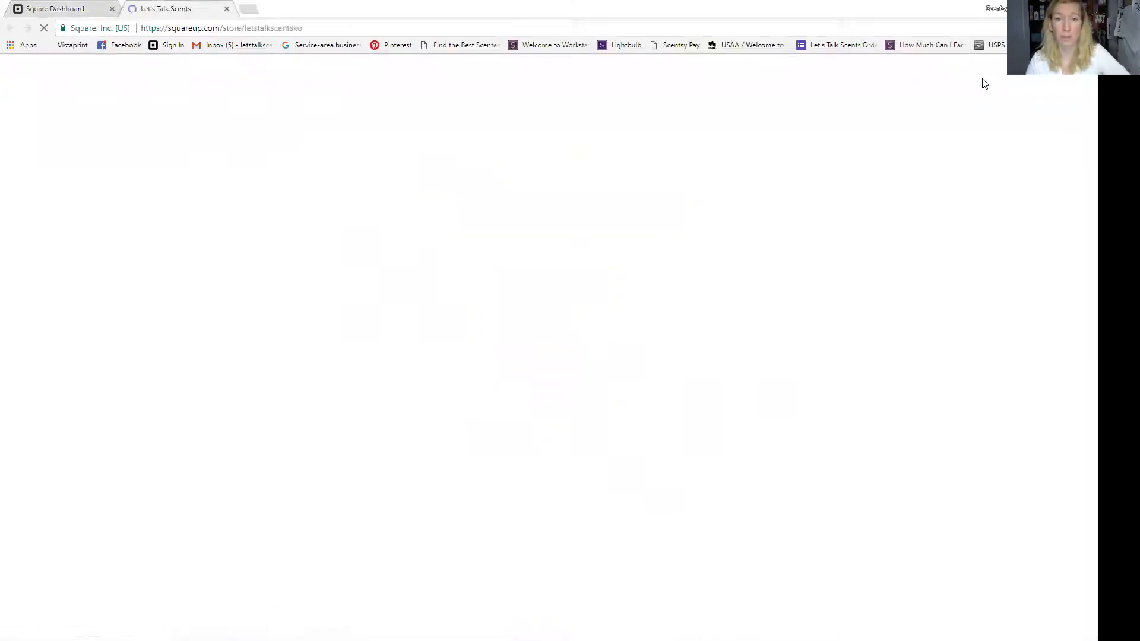
{"action": "scroll", "coordinate": [704, 404], "scroll_direction": "down", "scroll_amount": 3}
{"action": "left_click", "coordinate": [550, 373]}
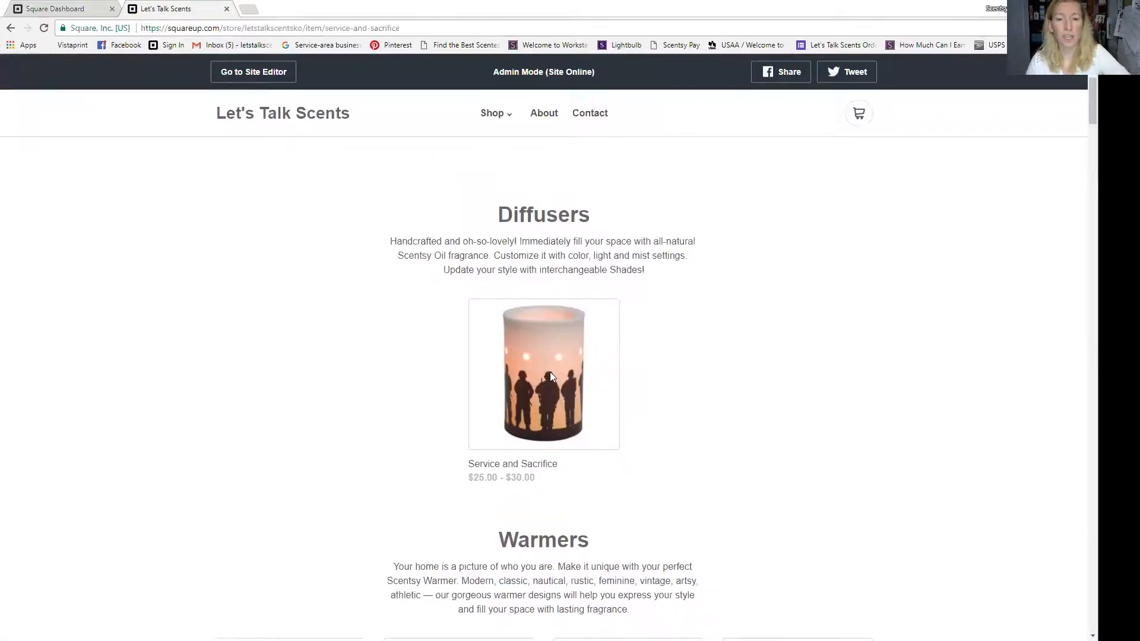
{"action": "left_click", "coordinate": [642, 177]}
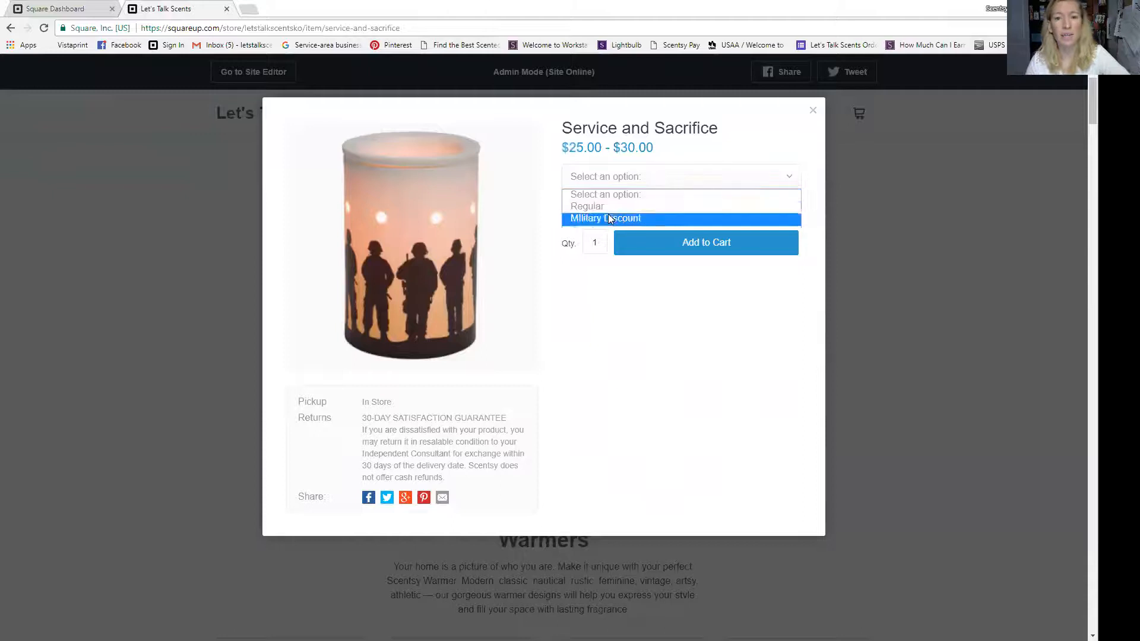
{"action": "left_click", "coordinate": [641, 220]}
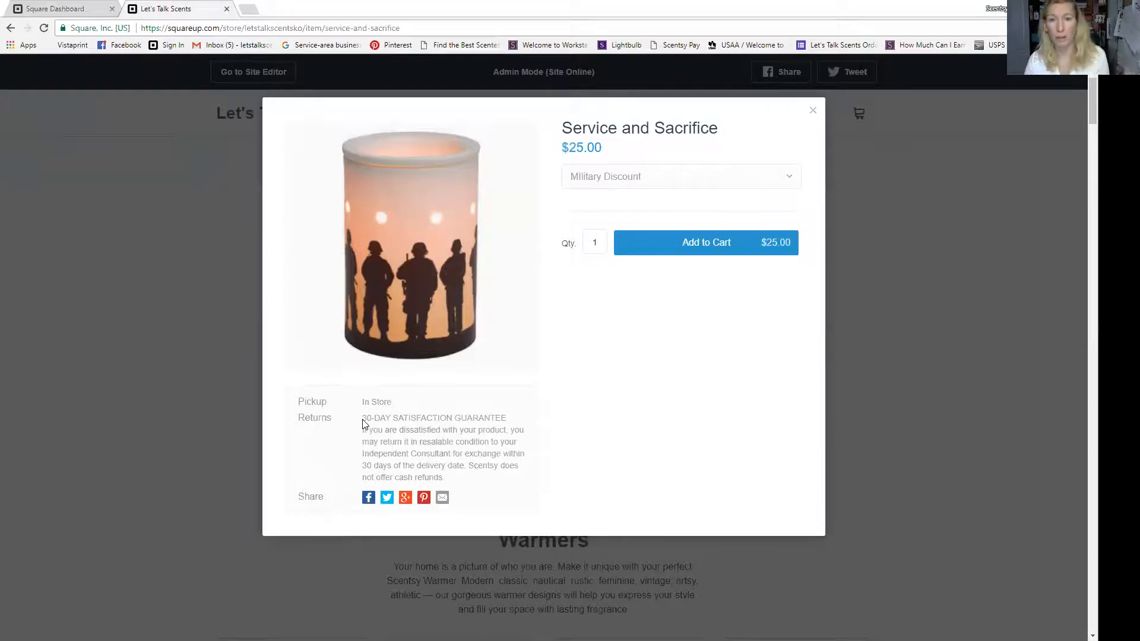
{"action": "left_click", "coordinate": [812, 111]}
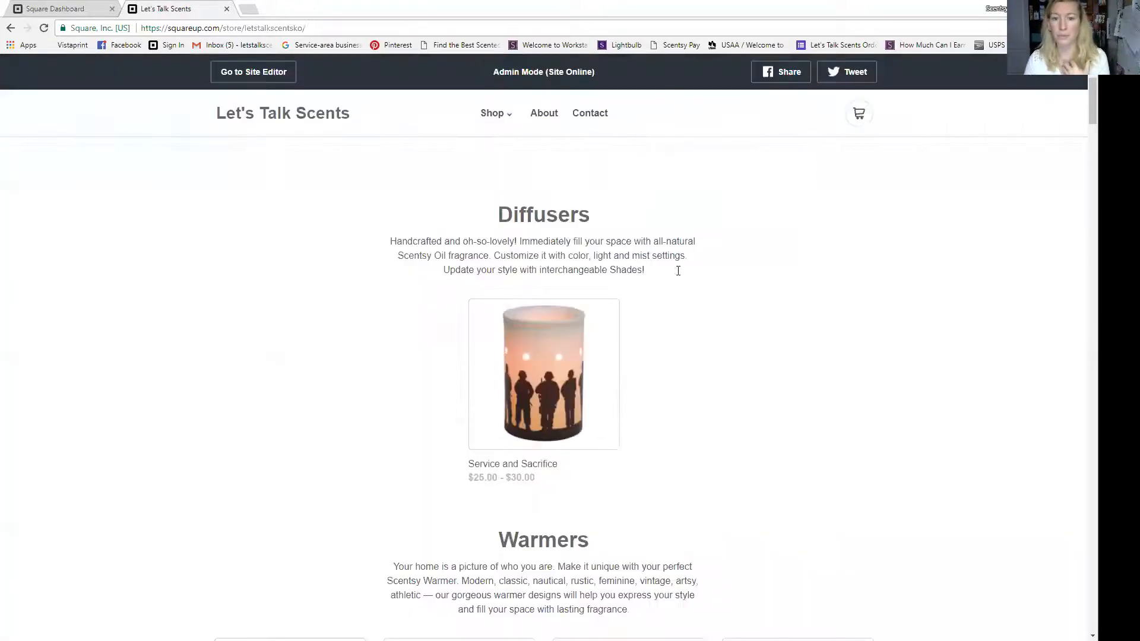
Step: Reopen the Service and Sacrifice details in the store, close them, and return to the site editor
{"action": "left_click", "coordinate": [587, 338]}
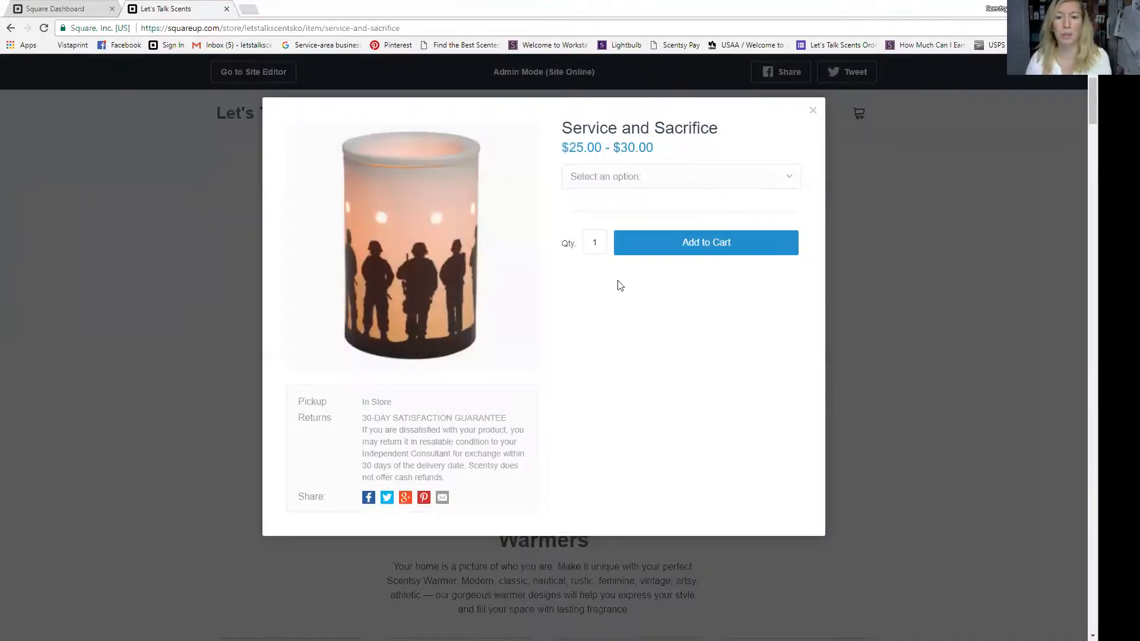
{"action": "left_click", "coordinate": [812, 112]}
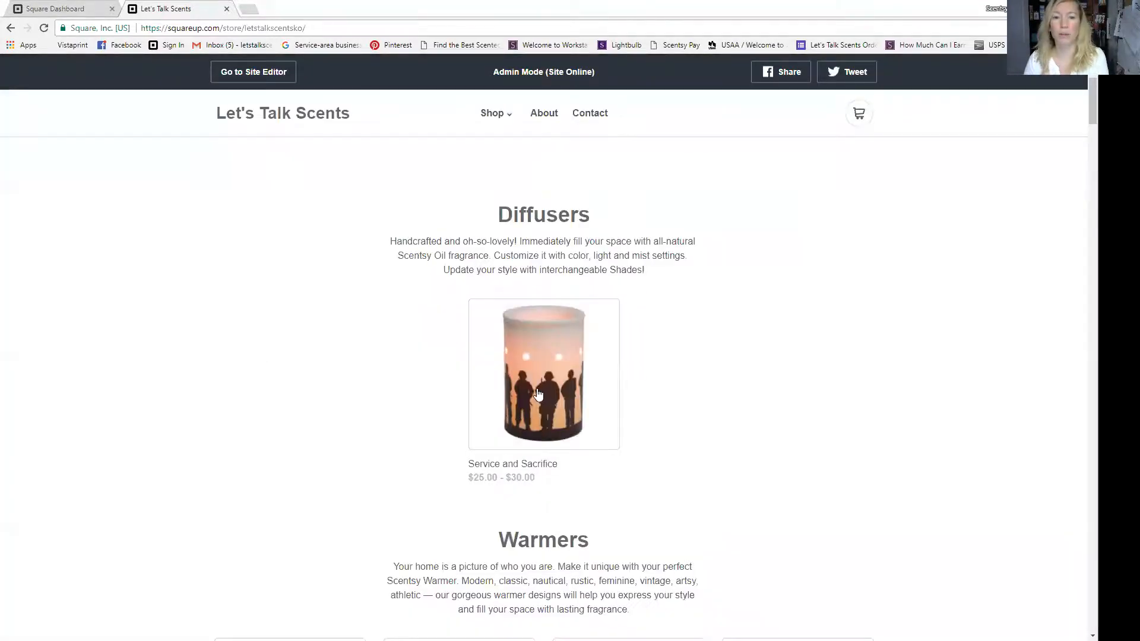
{"action": "left_click", "coordinate": [241, 81]}
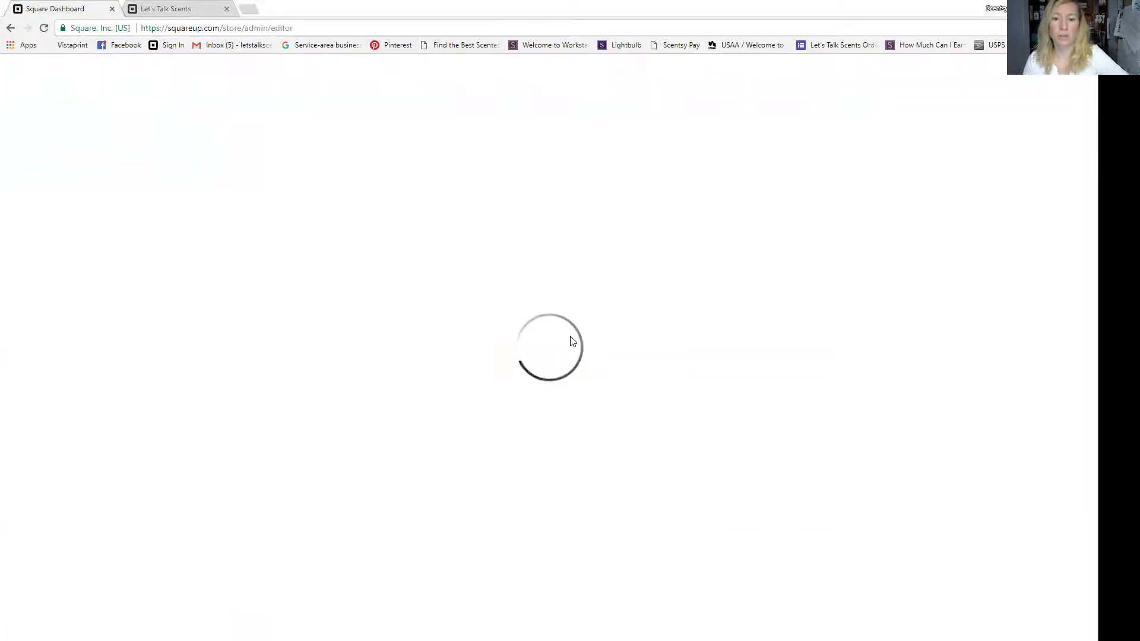
Step: Edit the Alabaster Warmer, switch its store availability on and back off, and save the item
{"action": "scroll", "coordinate": [593, 354], "scroll_direction": "down", "scroll_amount": 4}
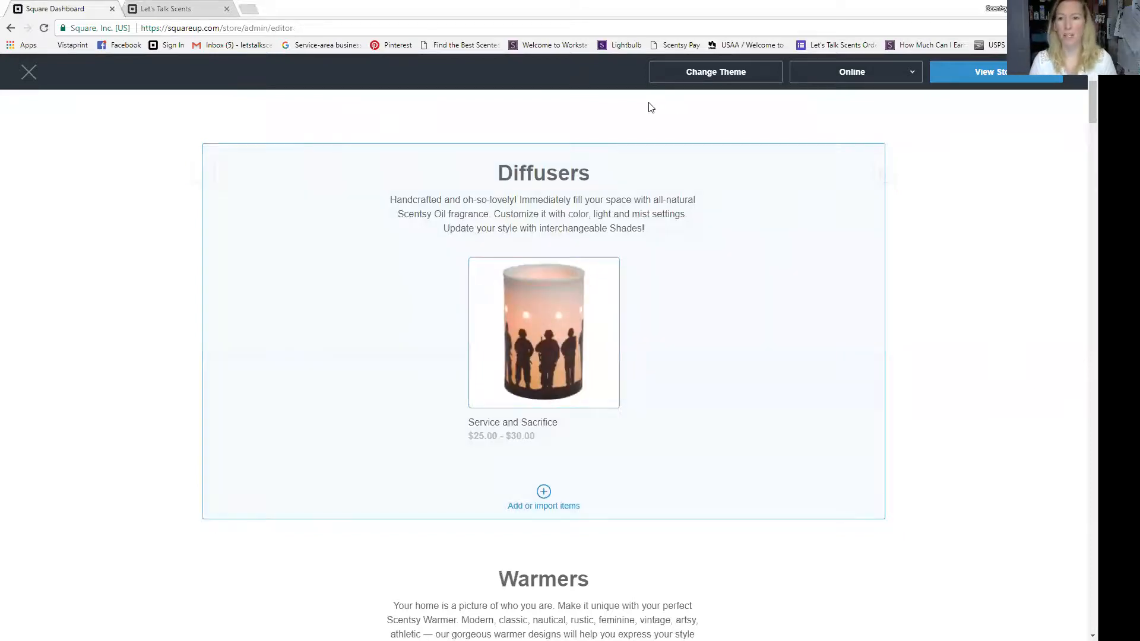
{"action": "scroll", "coordinate": [764, 331], "scroll_direction": "down", "scroll_amount": 7}
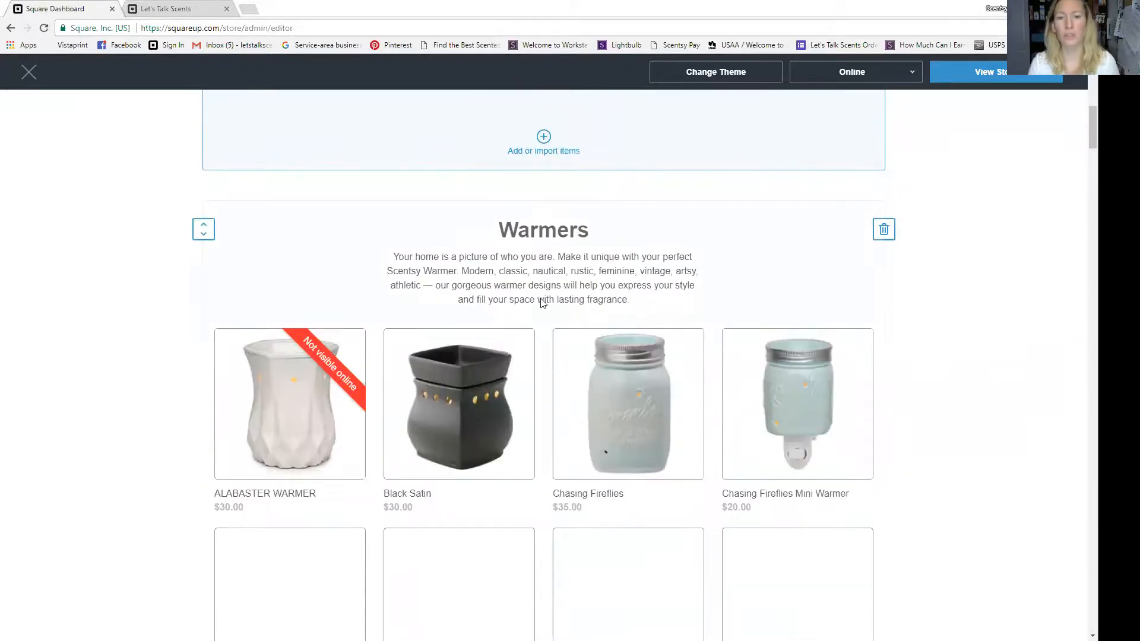
{"action": "mouse_move", "coordinate": [368, 313]}
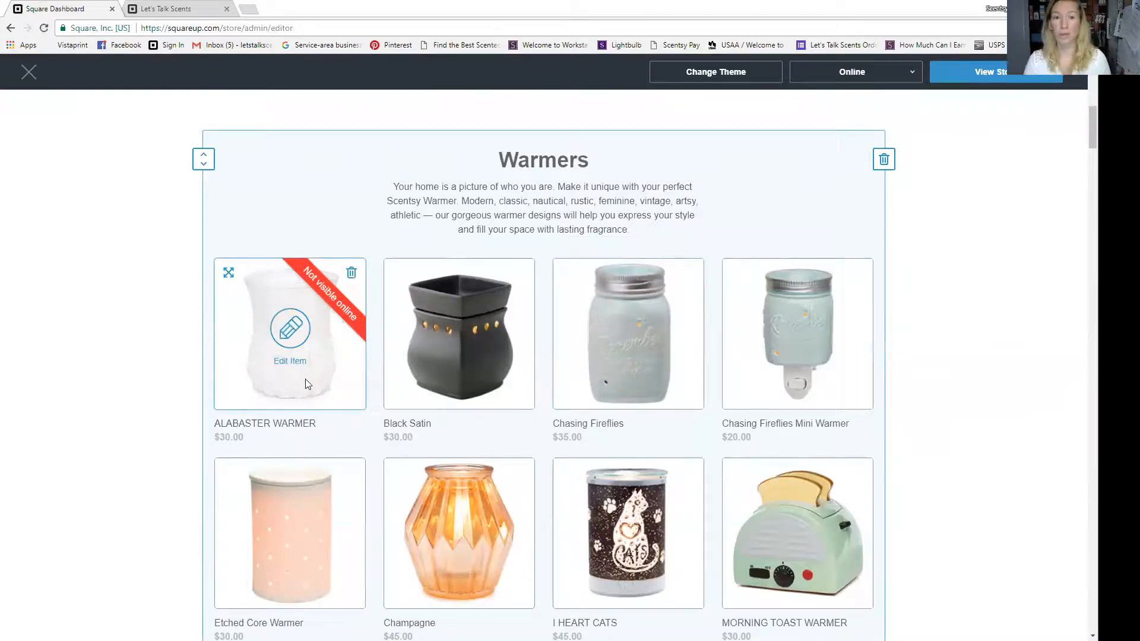
{"action": "left_click", "coordinate": [297, 333]}
{"action": "scroll", "coordinate": [659, 468], "scroll_direction": "down", "scroll_amount": 1}
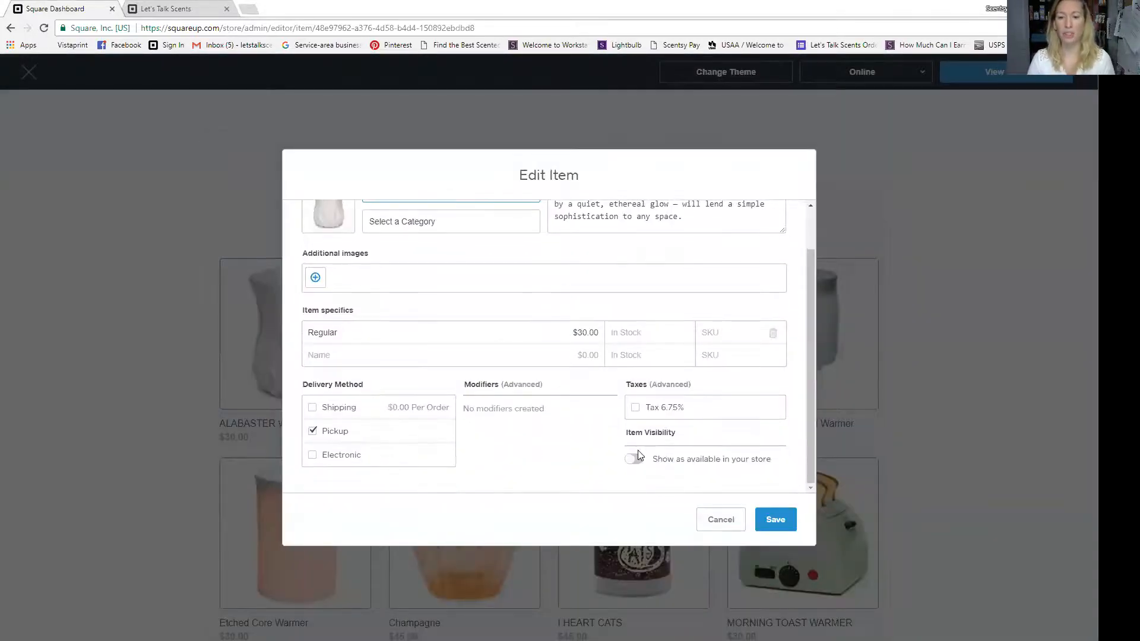
{"action": "left_click", "coordinate": [636, 459]}
{"action": "left_click", "coordinate": [635, 459]}
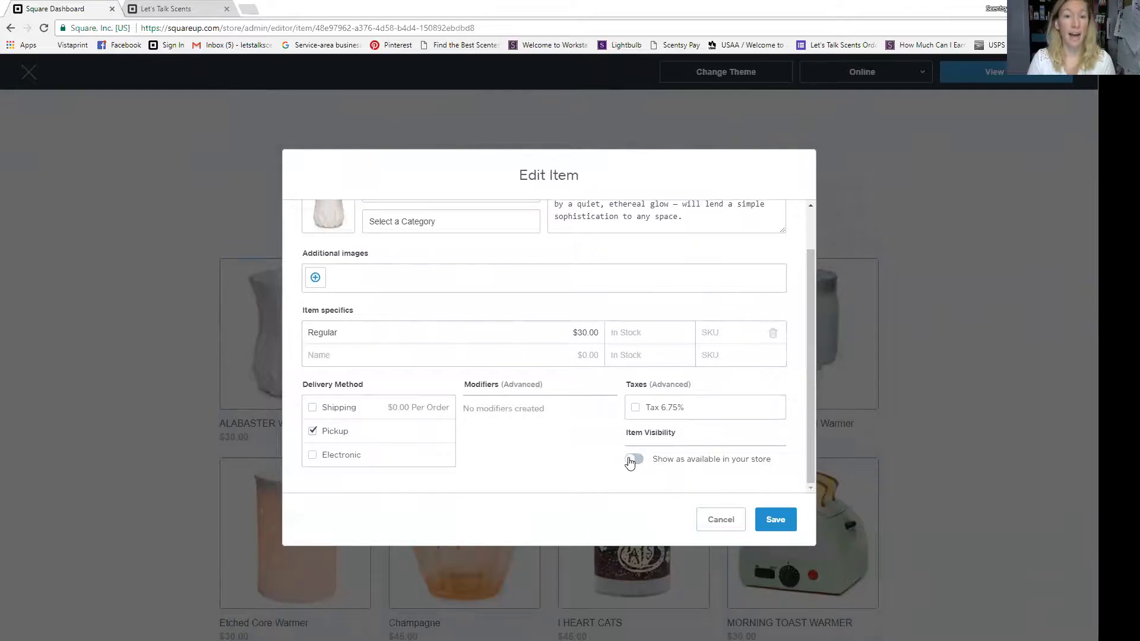
{"action": "left_click", "coordinate": [778, 523]}
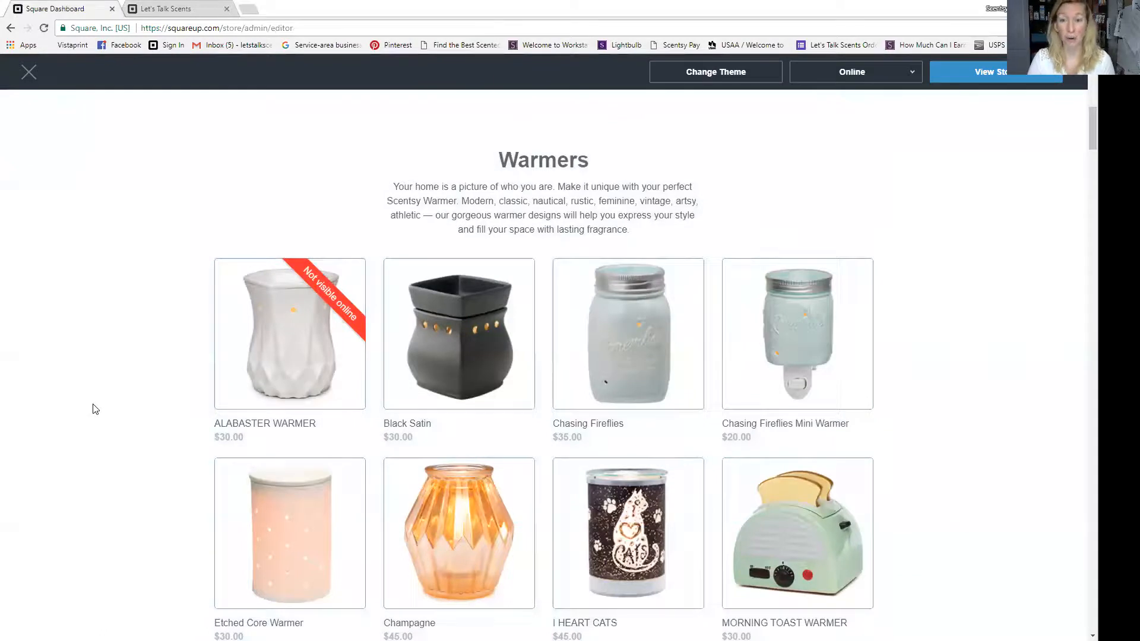
Step: Examine the items in the Warmers and Scentsy Bars sections and which of them are hidden online
{"action": "scroll", "coordinate": [95, 408], "scroll_direction": "down", "scroll_amount": 6}
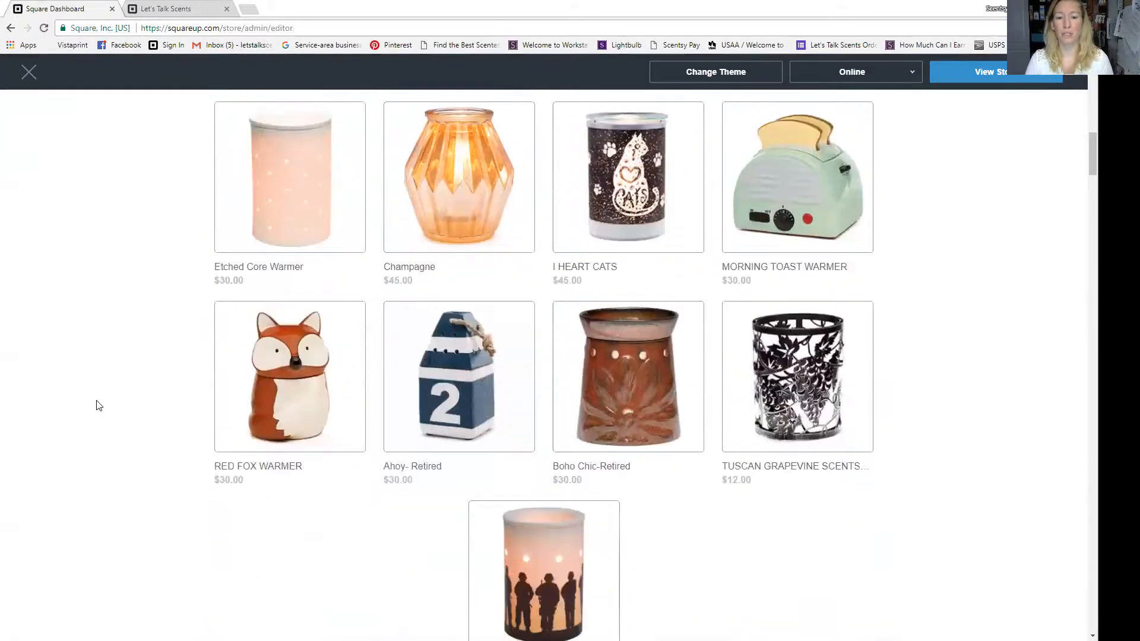
{"action": "scroll", "coordinate": [629, 321], "scroll_direction": "up", "scroll_amount": 3}
{"action": "mouse_move", "coordinate": [821, 320]}
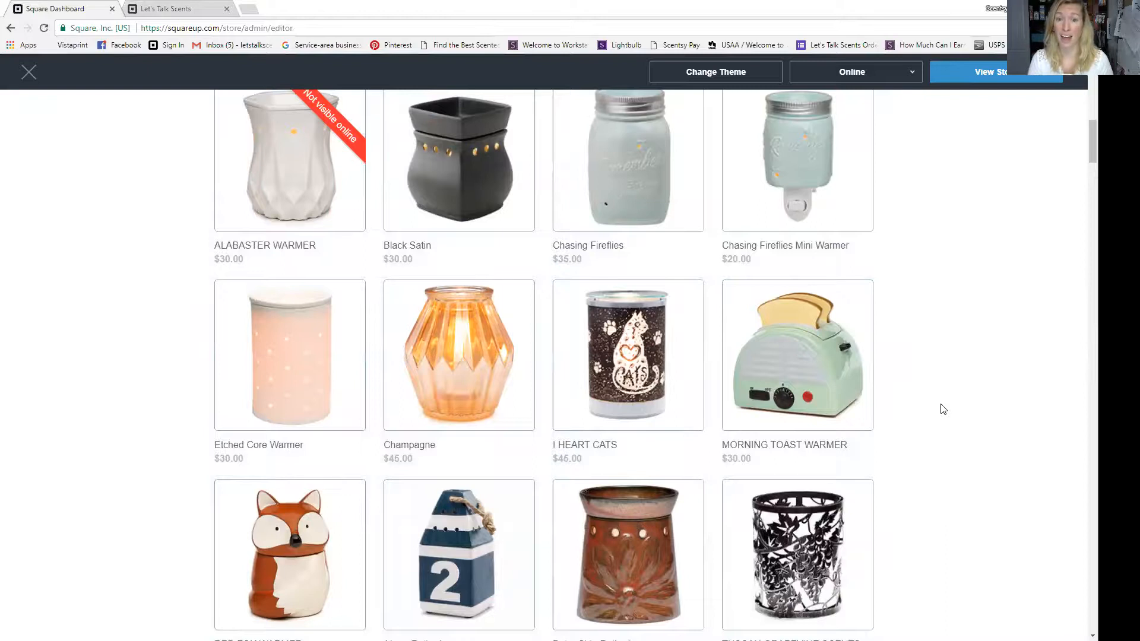
{"action": "scroll", "coordinate": [943, 409], "scroll_direction": "down", "scroll_amount": 1}
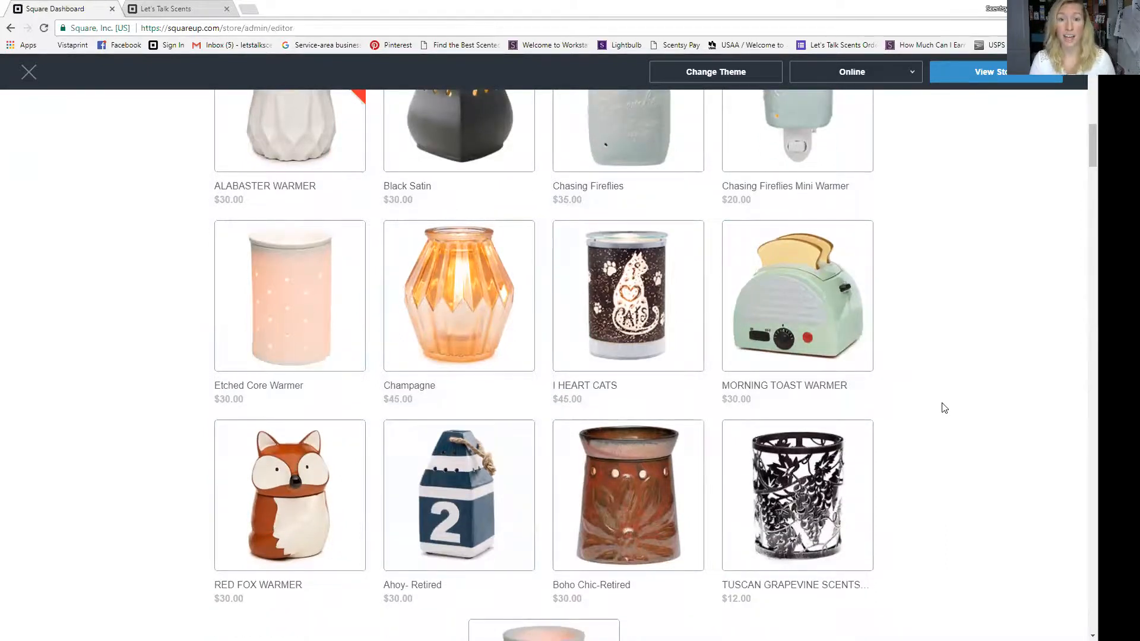
{"action": "scroll", "coordinate": [944, 408], "scroll_direction": "down", "scroll_amount": 1}
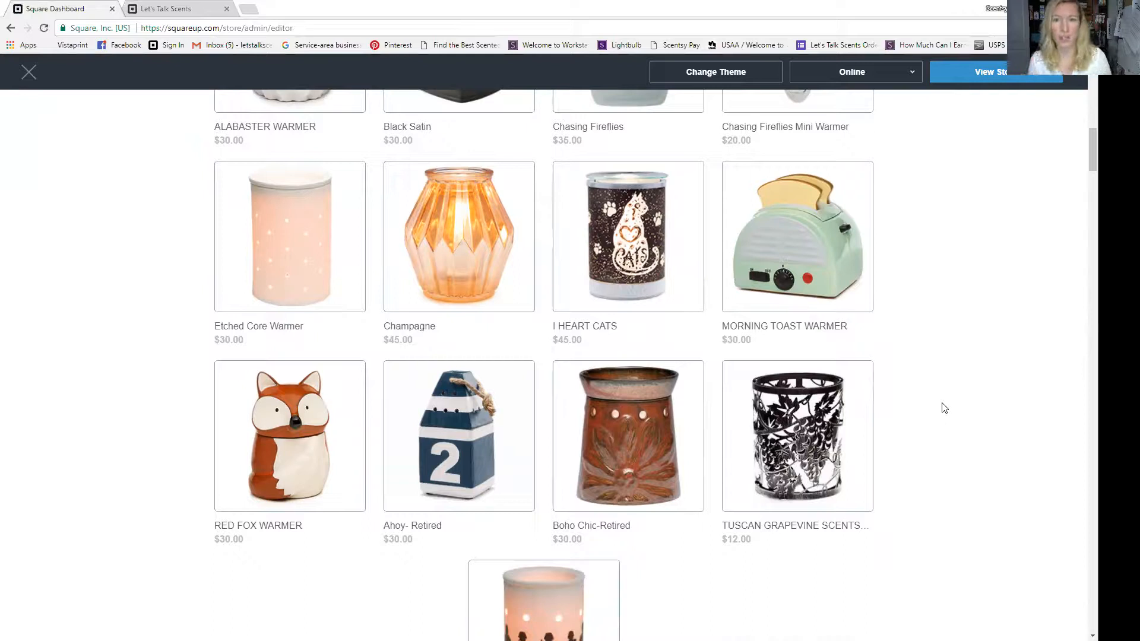
{"action": "scroll", "coordinate": [944, 409], "scroll_direction": "down", "scroll_amount": 3}
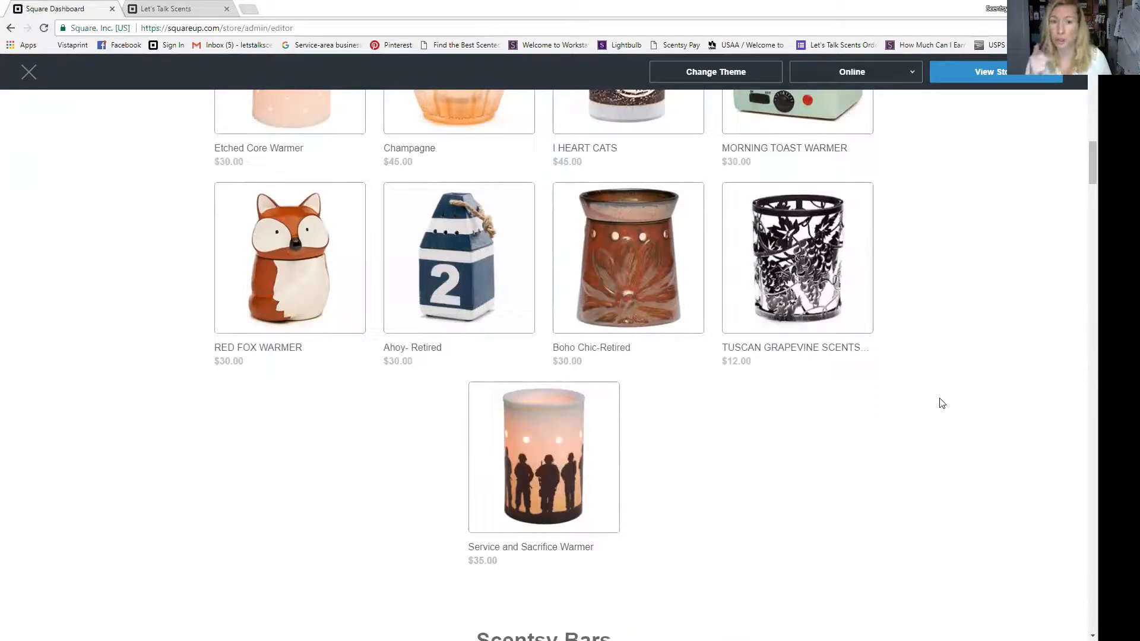
{"action": "scroll", "coordinate": [929, 416], "scroll_direction": "down", "scroll_amount": 5}
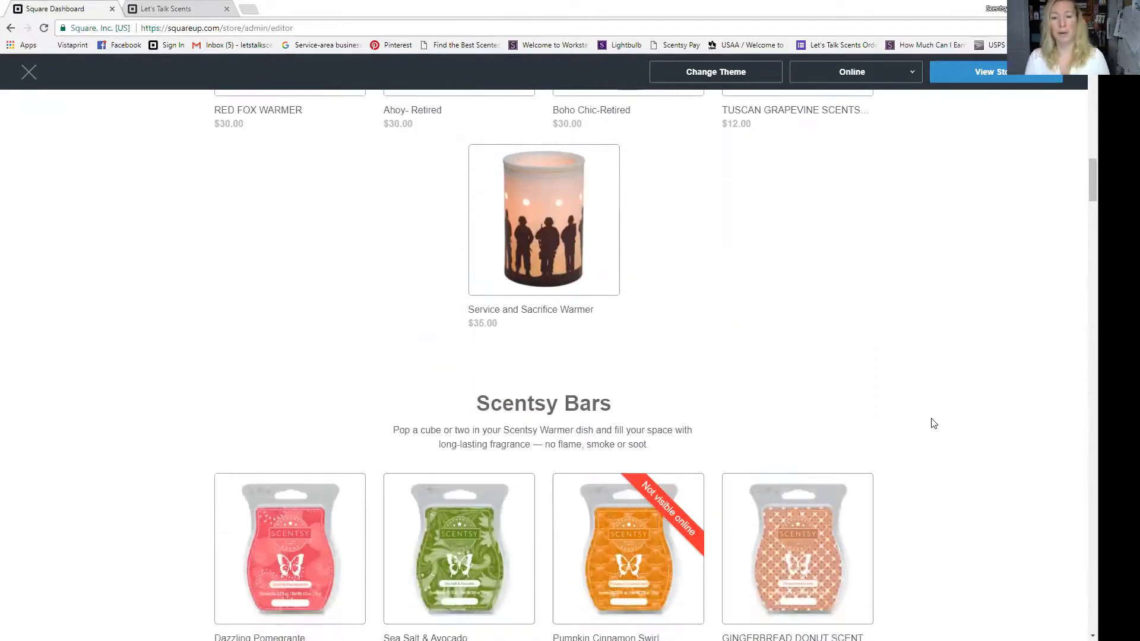
{"action": "scroll", "coordinate": [934, 423], "scroll_direction": "down", "scroll_amount": 1}
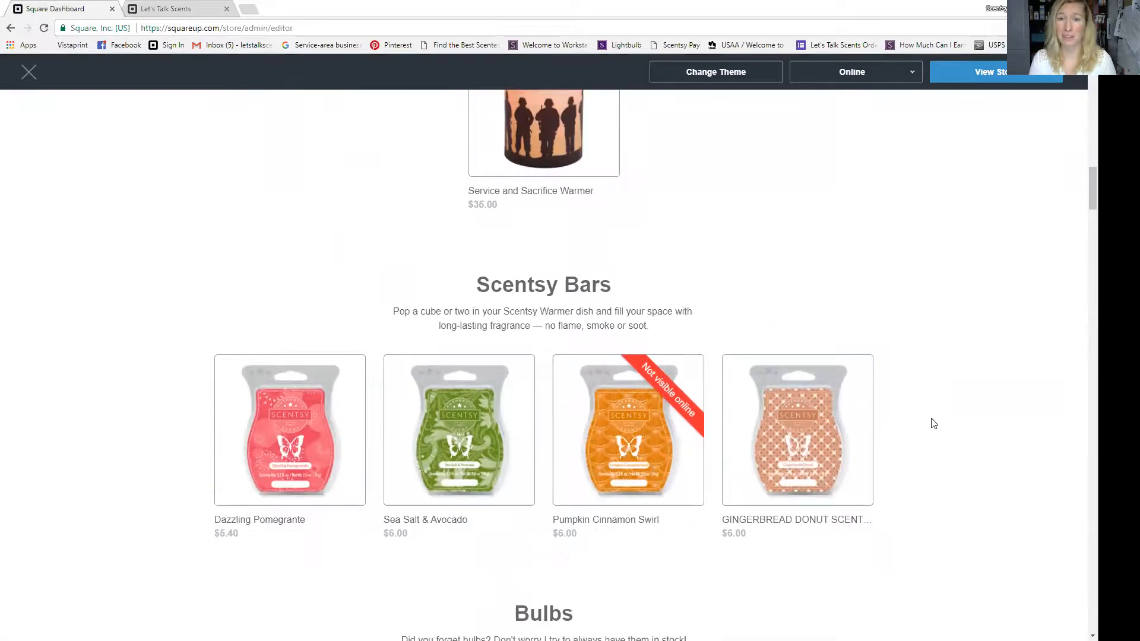
{"action": "scroll", "coordinate": [934, 424], "scroll_direction": "down", "scroll_amount": 1}
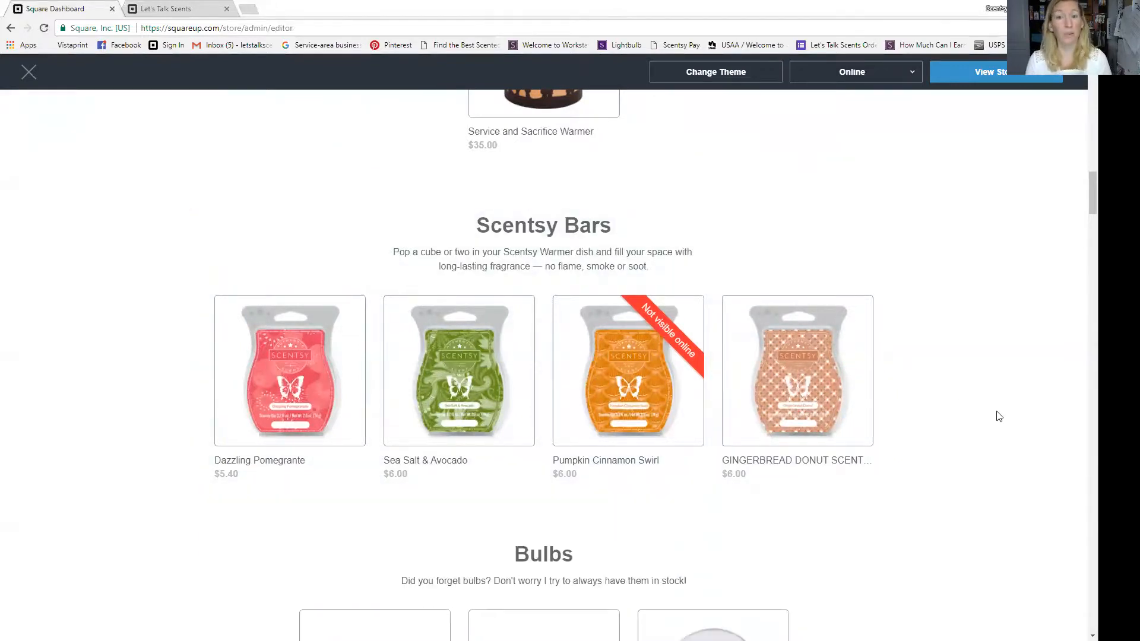
Step: Look through the store sections from Bulbs to Hand Cream, checking their items, prices and online visibility
{"action": "scroll", "coordinate": [1000, 416], "scroll_direction": "down", "scroll_amount": 3}
{"action": "scroll", "coordinate": [997, 415], "scroll_direction": "down", "scroll_amount": 3}
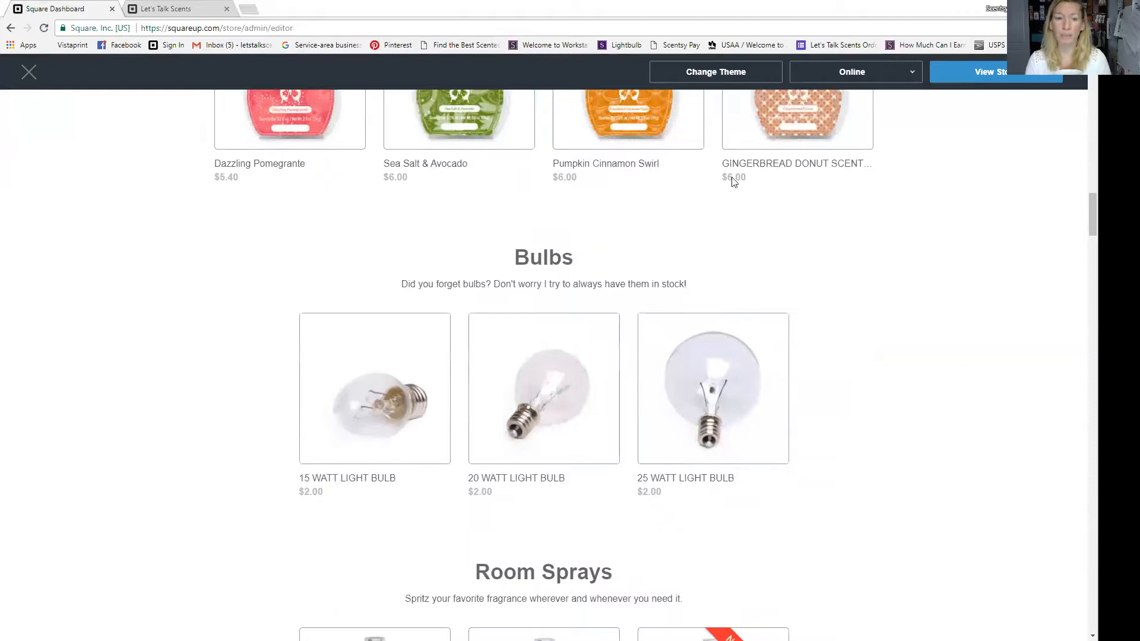
{"action": "scroll", "coordinate": [985, 420], "scroll_direction": "down", "scroll_amount": 3}
{"action": "scroll", "coordinate": [986, 421], "scroll_direction": "down", "scroll_amount": 9}
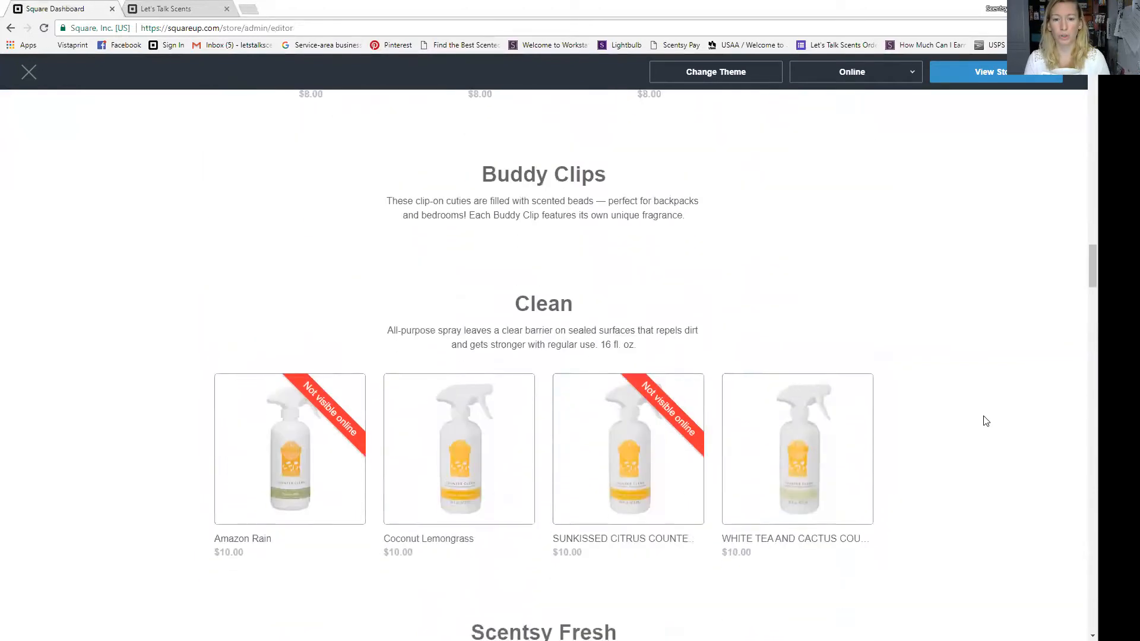
{"action": "scroll", "coordinate": [985, 421], "scroll_direction": "down", "scroll_amount": 2}
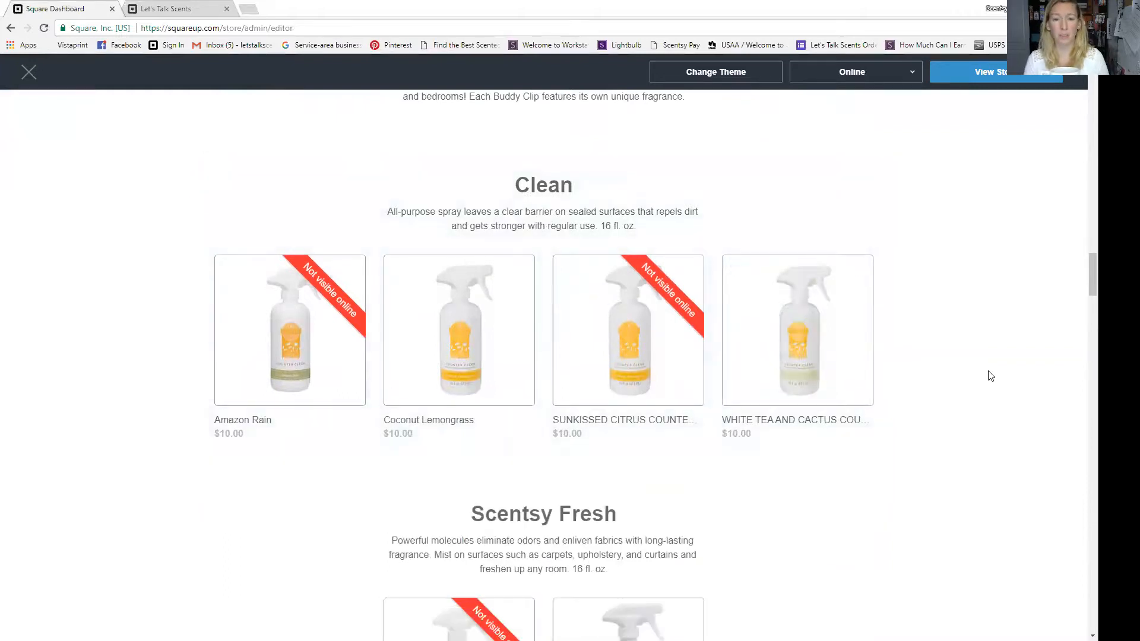
{"action": "scroll", "coordinate": [991, 376], "scroll_direction": "down", "scroll_amount": 6}
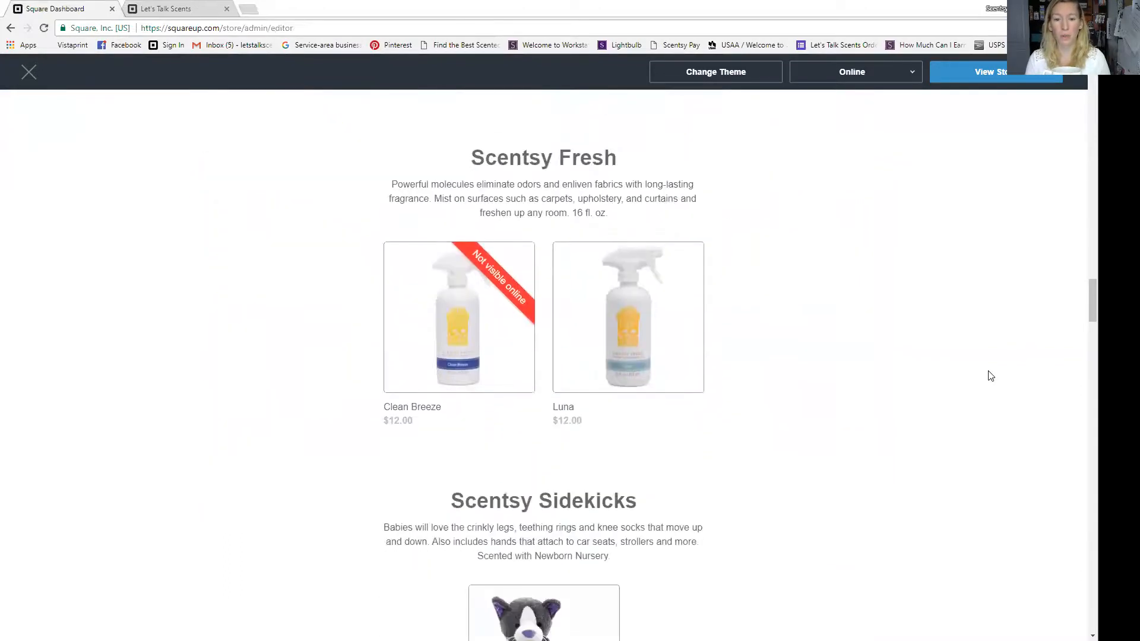
{"action": "scroll", "coordinate": [990, 375], "scroll_direction": "down", "scroll_amount": 6}
{"action": "scroll", "coordinate": [991, 376], "scroll_direction": "down", "scroll_amount": 6}
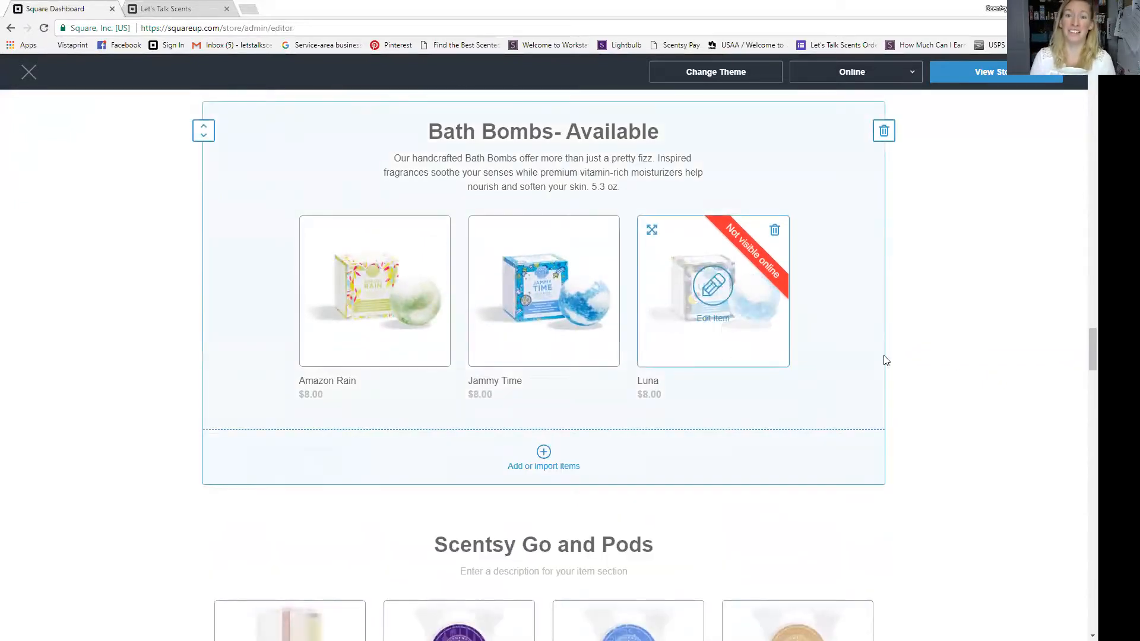
{"action": "scroll", "coordinate": [967, 343], "scroll_direction": "down", "scroll_amount": 6}
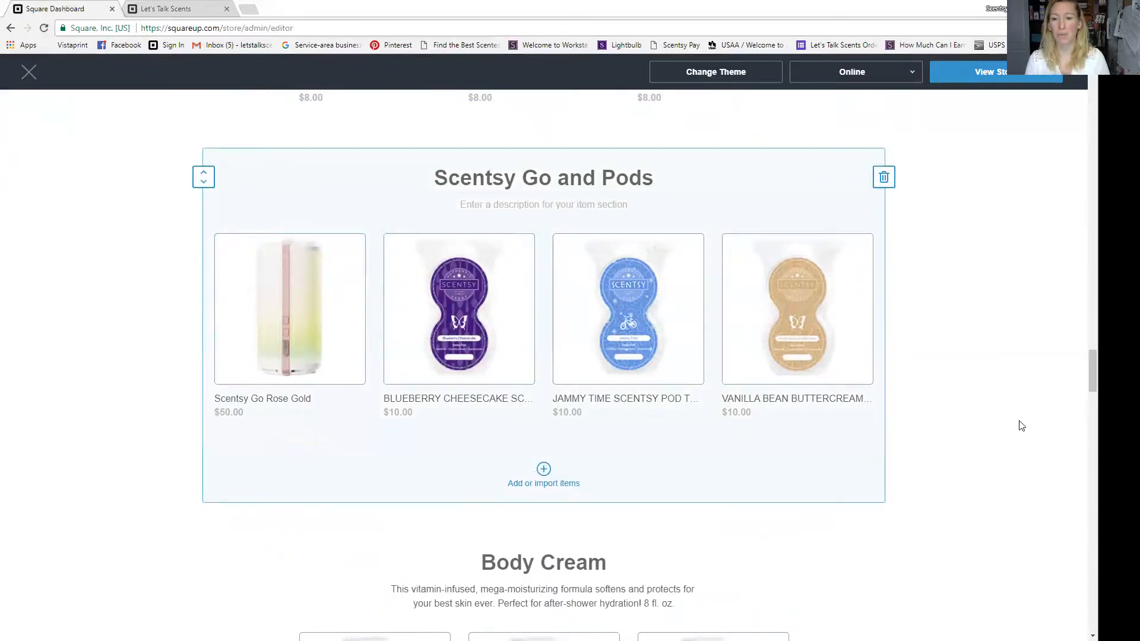
{"action": "scroll", "coordinate": [1017, 425], "scroll_direction": "down", "scroll_amount": 2}
{"action": "scroll", "coordinate": [1016, 425], "scroll_direction": "down", "scroll_amount": 2}
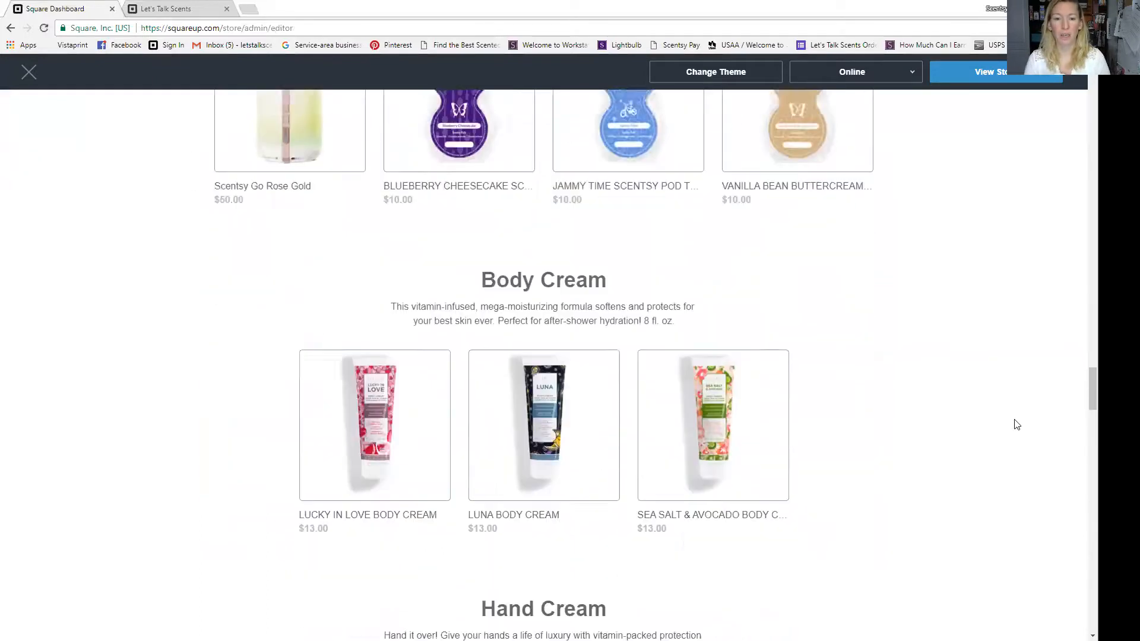
{"action": "scroll", "coordinate": [1016, 425], "scroll_direction": "down", "scroll_amount": 2}
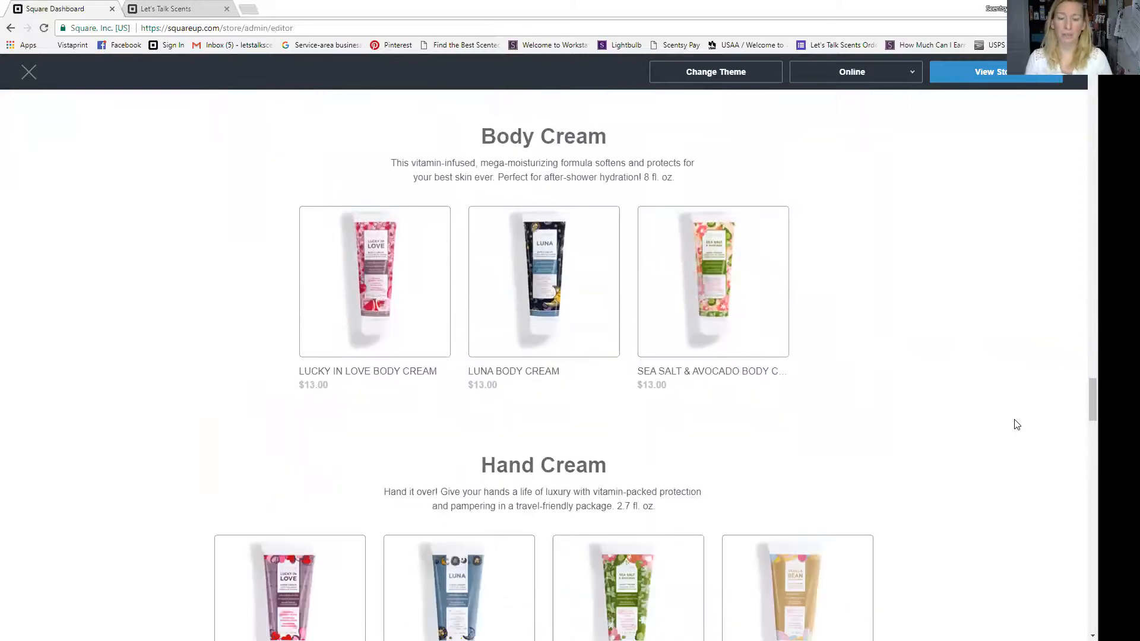
{"action": "scroll", "coordinate": [1016, 425], "scroll_direction": "down", "scroll_amount": 6}
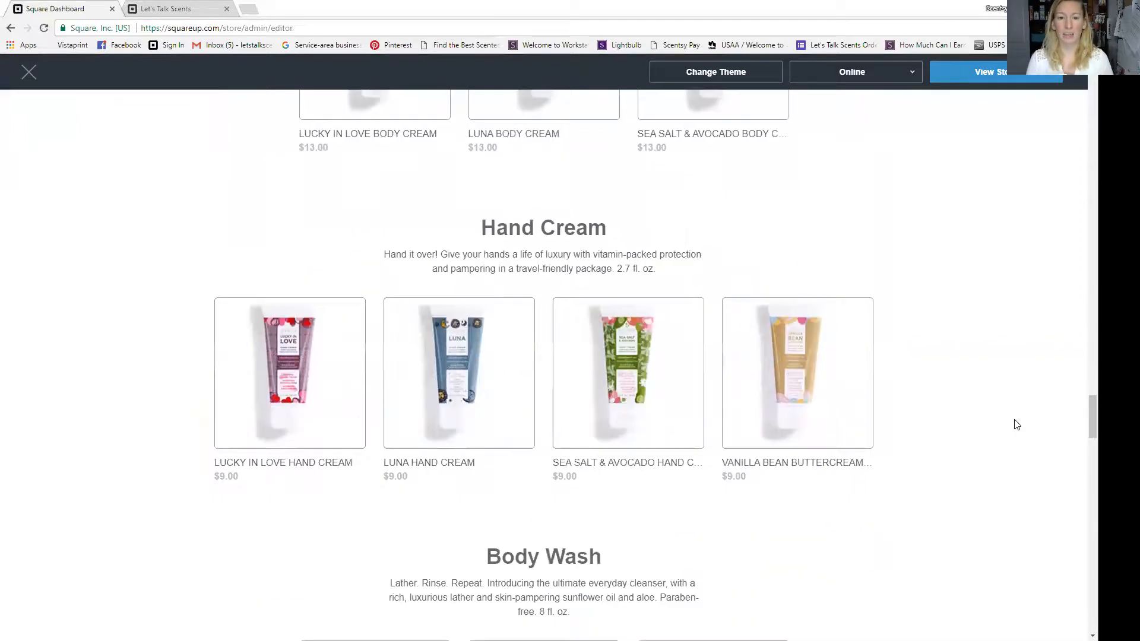
{"action": "scroll", "coordinate": [1014, 423], "scroll_direction": "up", "scroll_amount": 4}
{"action": "scroll", "coordinate": [1014, 414], "scroll_direction": "up", "scroll_amount": 2}
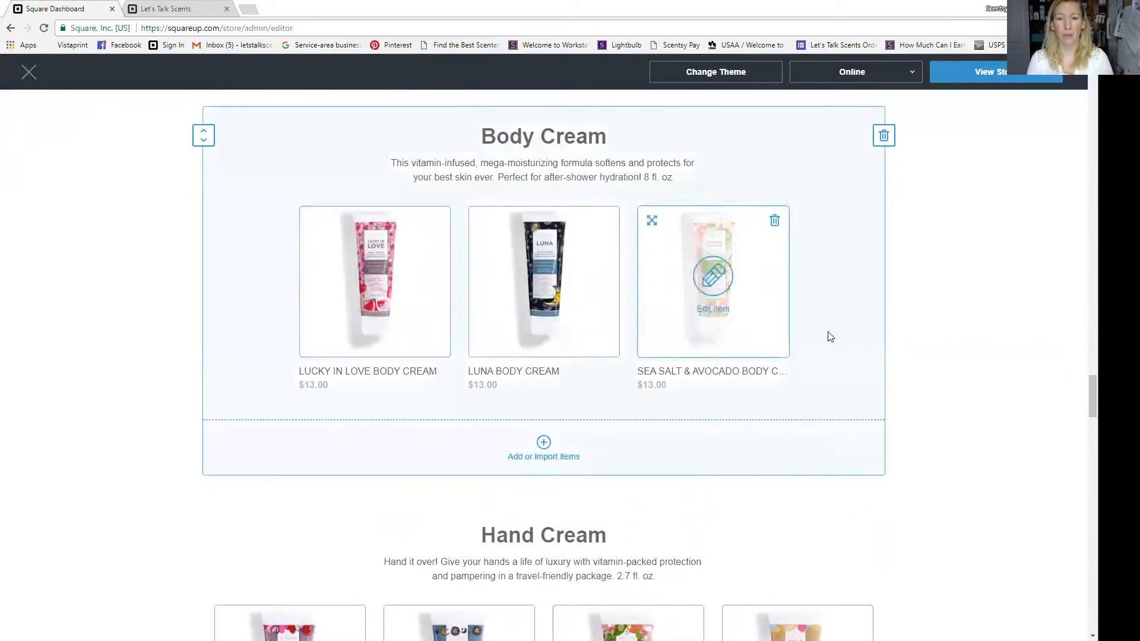
Step: Look through the store sections from Hand Cream to Natural & Essential Oil, checking their items, prices and online visibility
{"action": "scroll", "coordinate": [1020, 363], "scroll_direction": "down", "scroll_amount": 4}
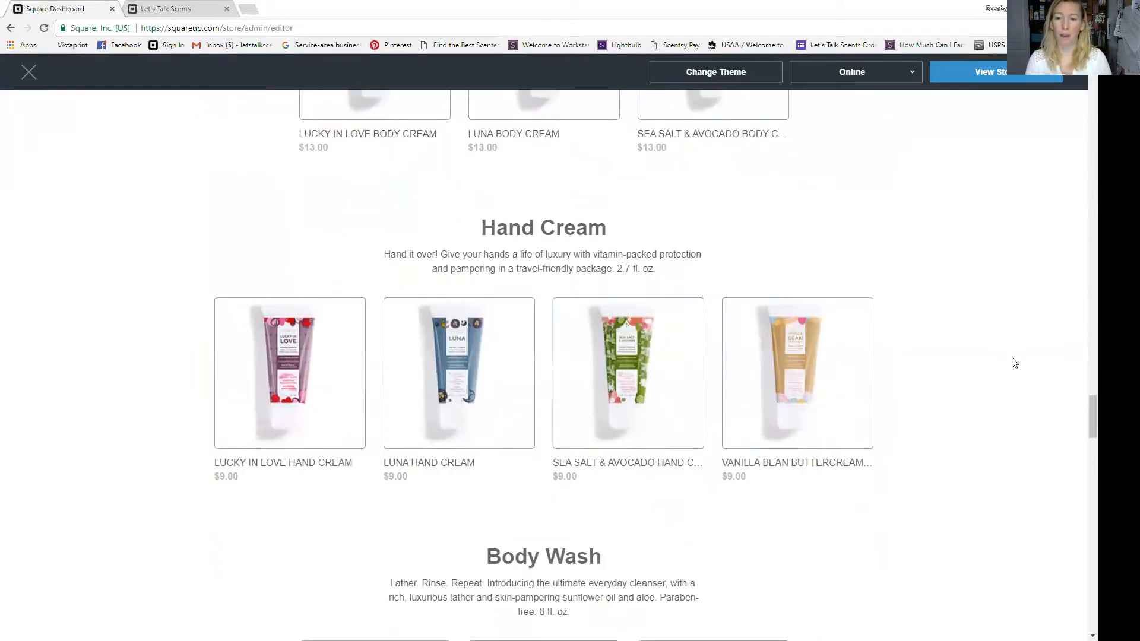
{"action": "scroll", "coordinate": [1016, 363], "scroll_direction": "down", "scroll_amount": 5}
{"action": "scroll", "coordinate": [1015, 363], "scroll_direction": "down", "scroll_amount": 12}
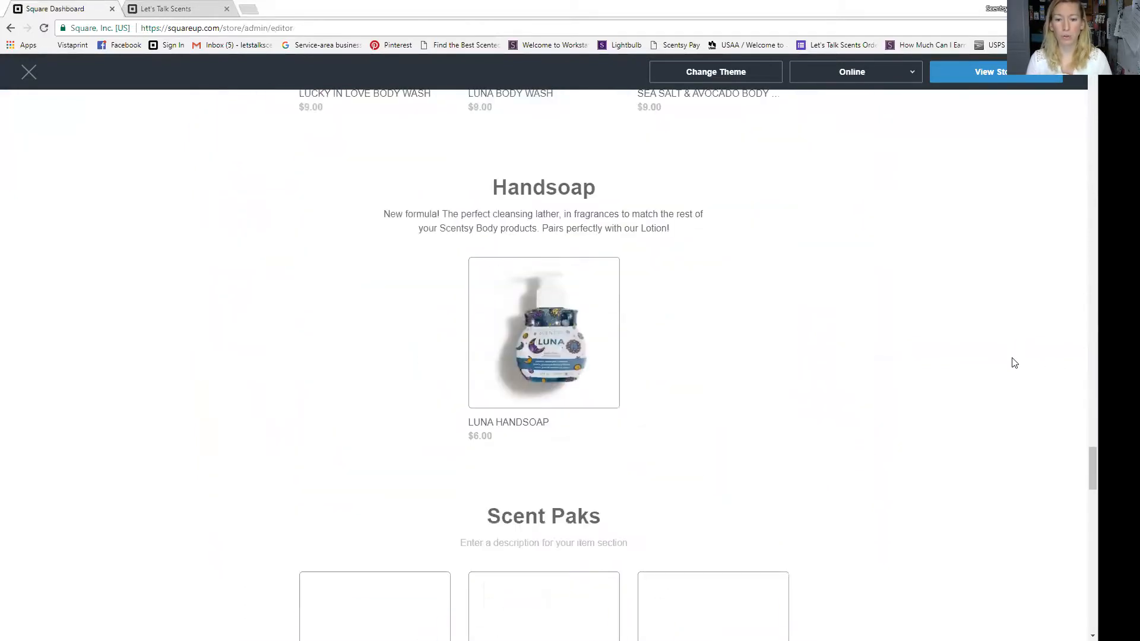
{"action": "scroll", "coordinate": [1015, 363], "scroll_direction": "down", "scroll_amount": 4}
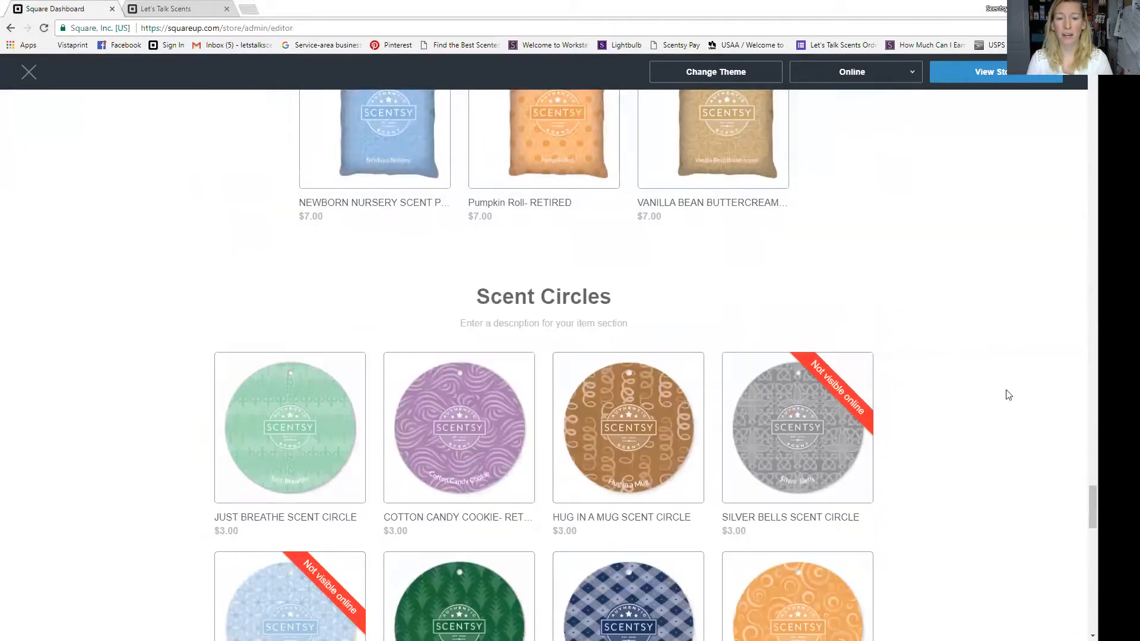
{"action": "scroll", "coordinate": [1008, 395], "scroll_direction": "up", "scroll_amount": 1}
{"action": "scroll", "coordinate": [1007, 395], "scroll_direction": "up", "scroll_amount": 2}
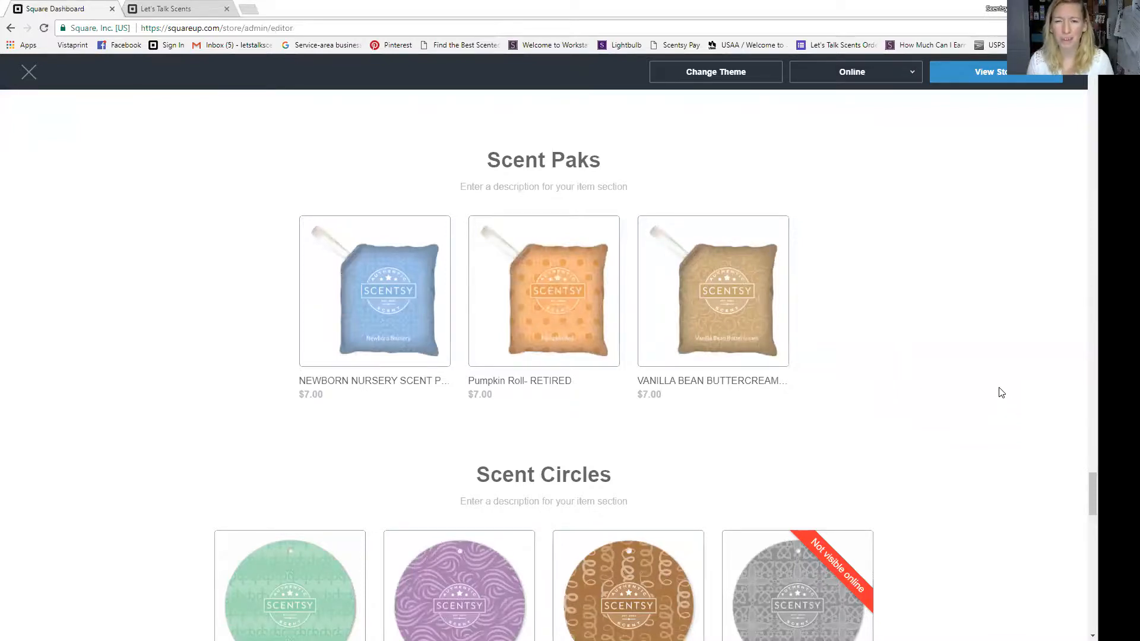
{"action": "scroll", "coordinate": [991, 375], "scroll_direction": "down", "scroll_amount": 2}
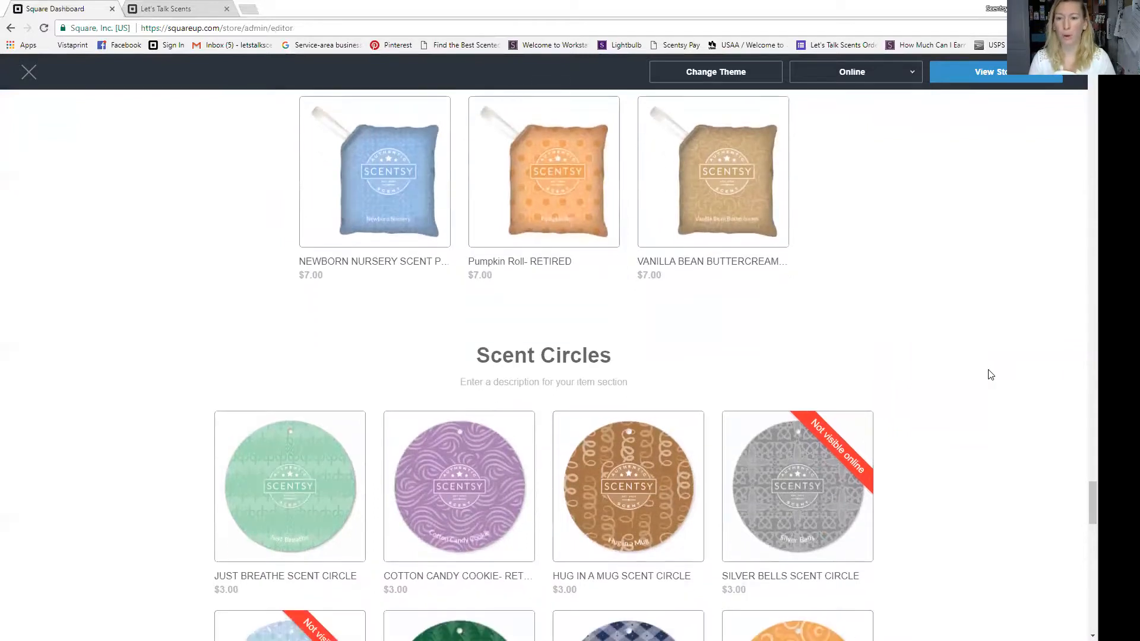
{"action": "scroll", "coordinate": [991, 374], "scroll_direction": "down", "scroll_amount": 1}
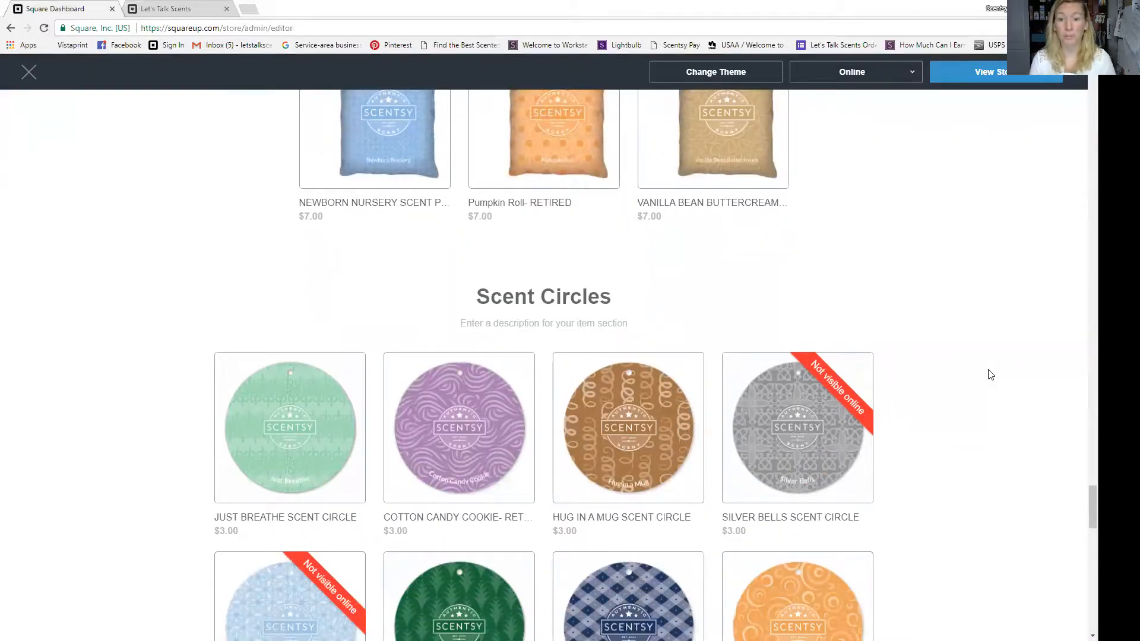
{"action": "scroll", "coordinate": [990, 365], "scroll_direction": "down", "scroll_amount": 2}
{"action": "scroll", "coordinate": [965, 489], "scroll_direction": "down", "scroll_amount": 1}
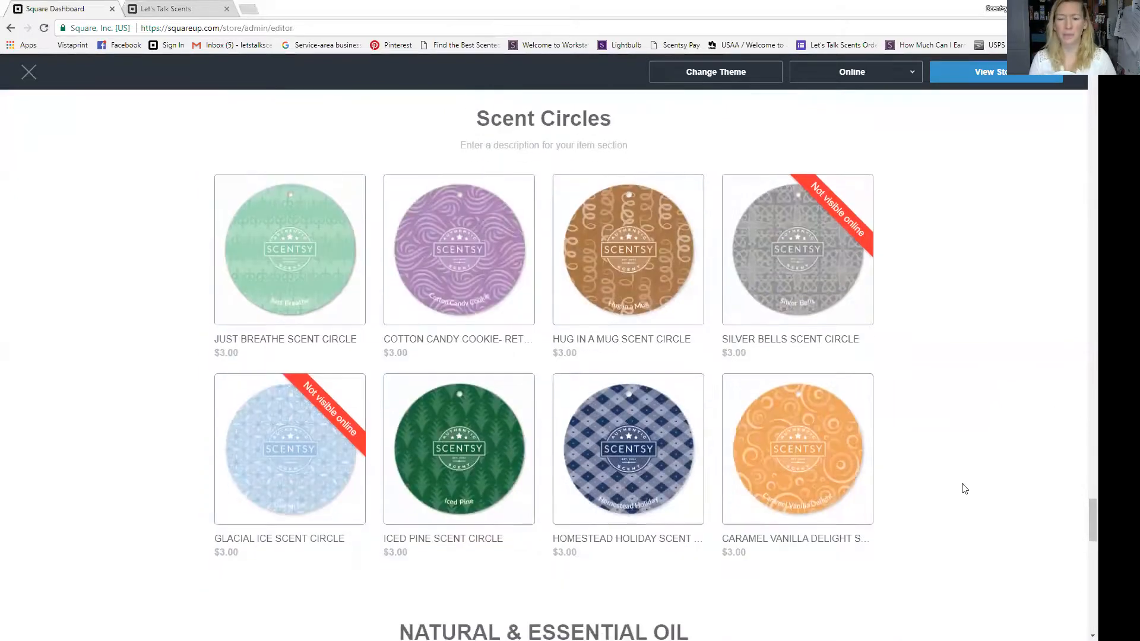
{"action": "scroll", "coordinate": [950, 463], "scroll_direction": "down", "scroll_amount": 3}
{"action": "scroll", "coordinate": [961, 458], "scroll_direction": "down", "scroll_amount": 4}
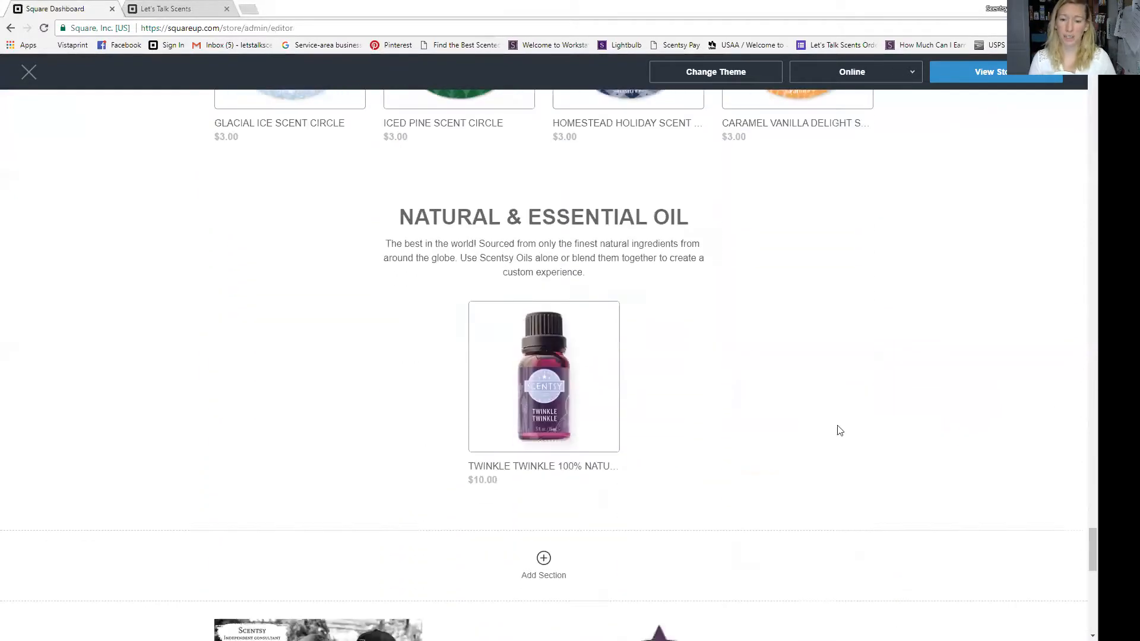
Step: Review the store's About text, contact details and business hours at the end of the page
{"action": "scroll", "coordinate": [929, 478], "scroll_direction": "down", "scroll_amount": 7}
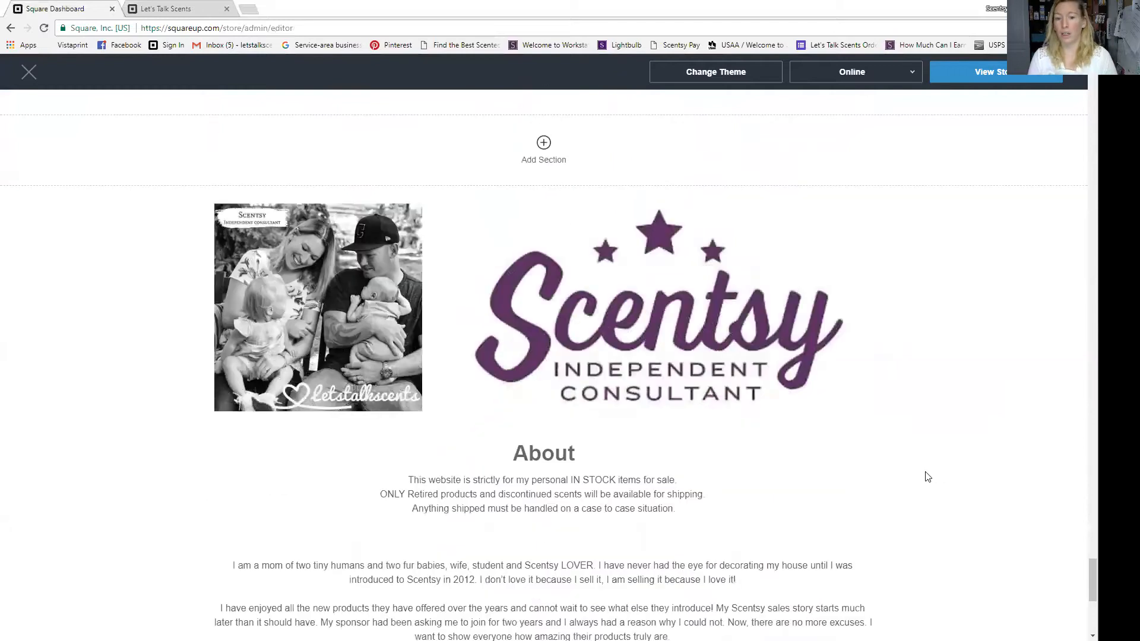
{"action": "scroll", "coordinate": [928, 477], "scroll_direction": "down", "scroll_amount": 1}
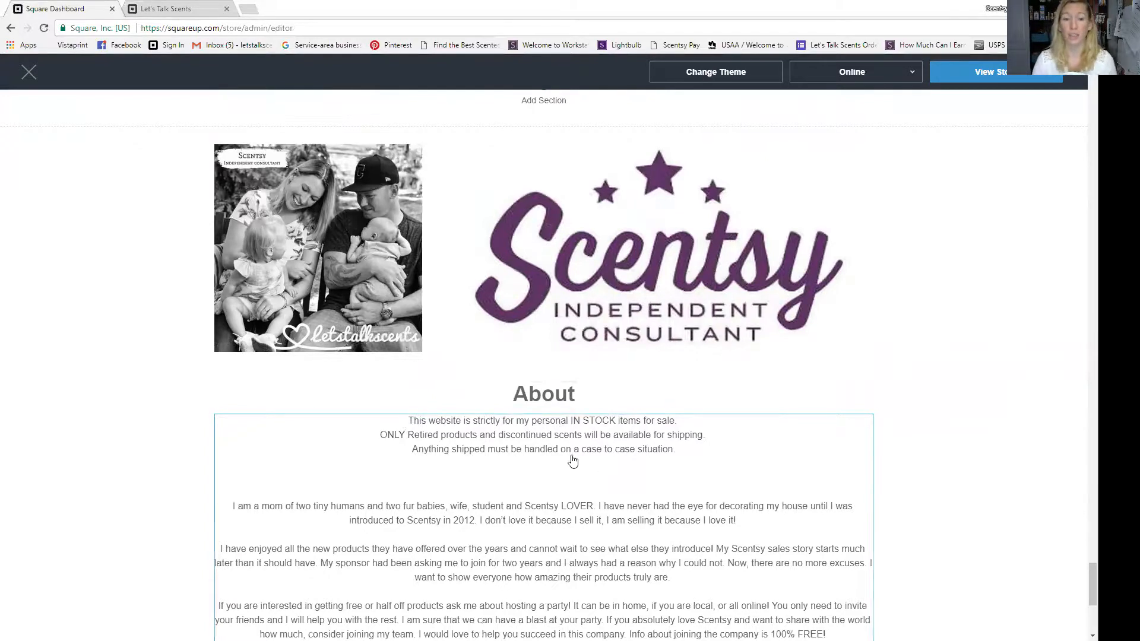
{"action": "scroll", "coordinate": [558, 456], "scroll_direction": "down", "scroll_amount": 2}
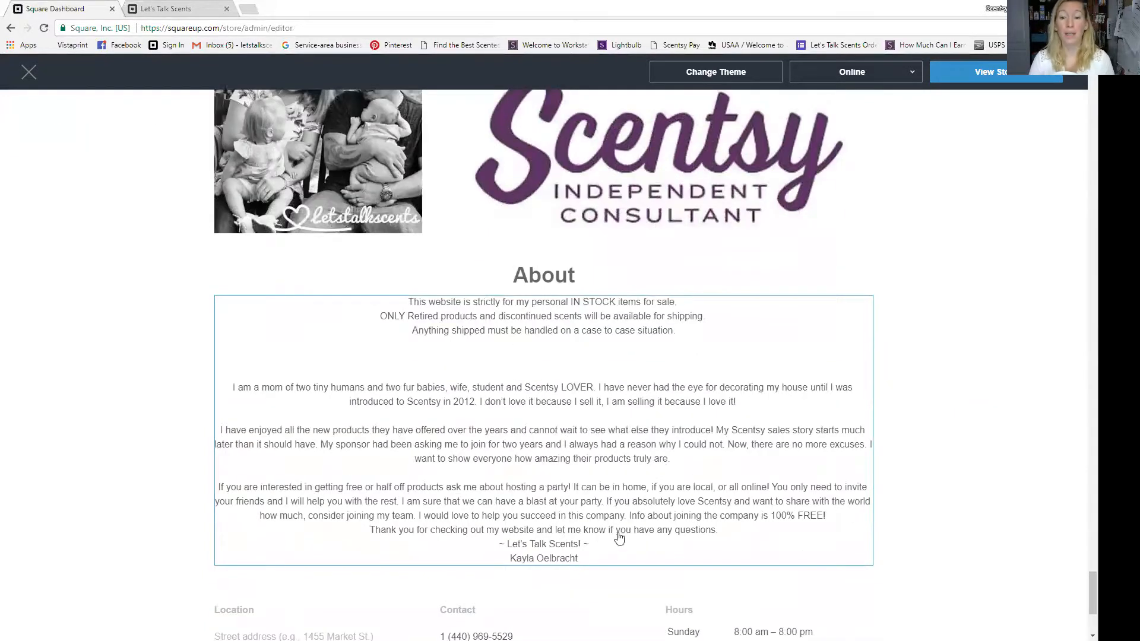
{"action": "scroll", "coordinate": [594, 528], "scroll_direction": "down", "scroll_amount": 2}
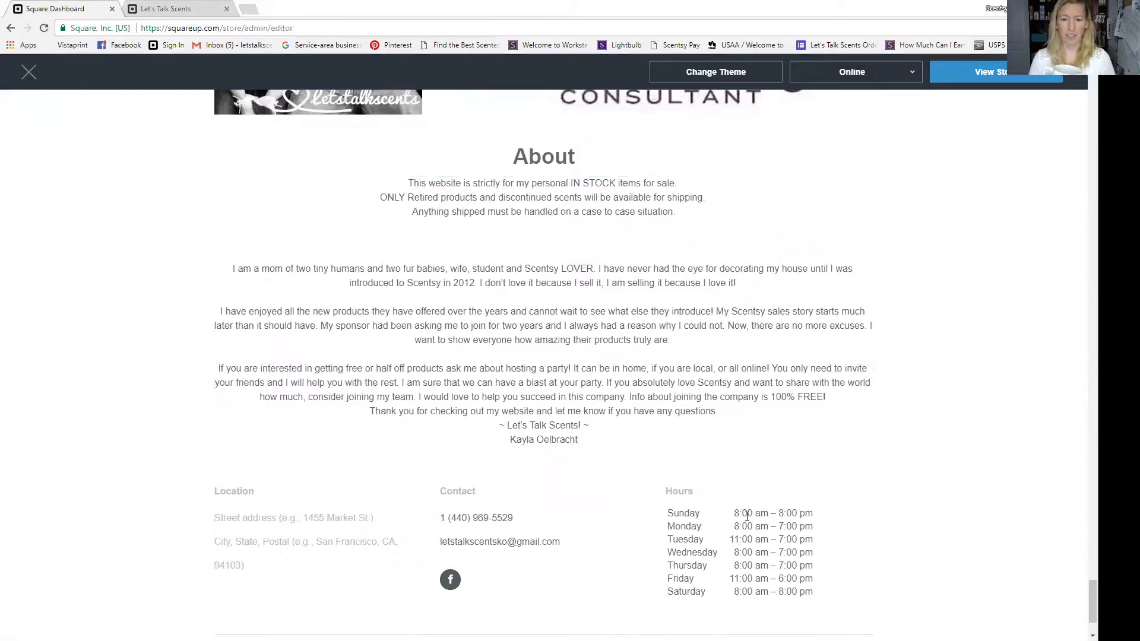
{"action": "scroll", "coordinate": [798, 504], "scroll_direction": "down", "scroll_amount": 2}
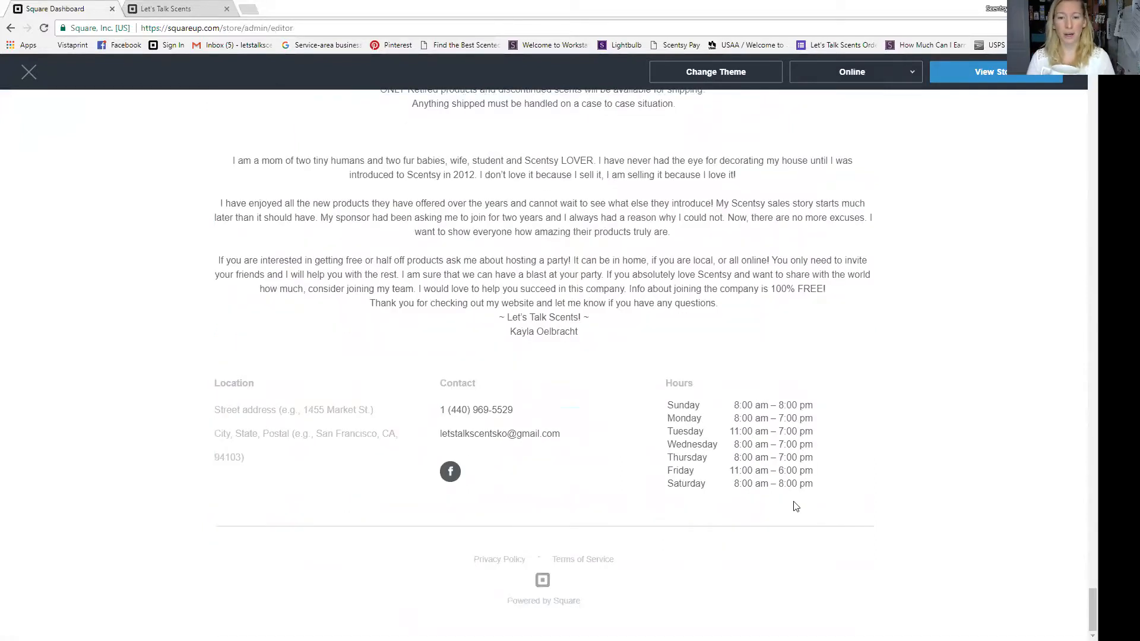
Step: Return to the store header, view the list of shop categories, and jump to the Natural & Essential Oil section
{"action": "scroll", "coordinate": [738, 565], "scroll_direction": "up", "scroll_amount": 15}
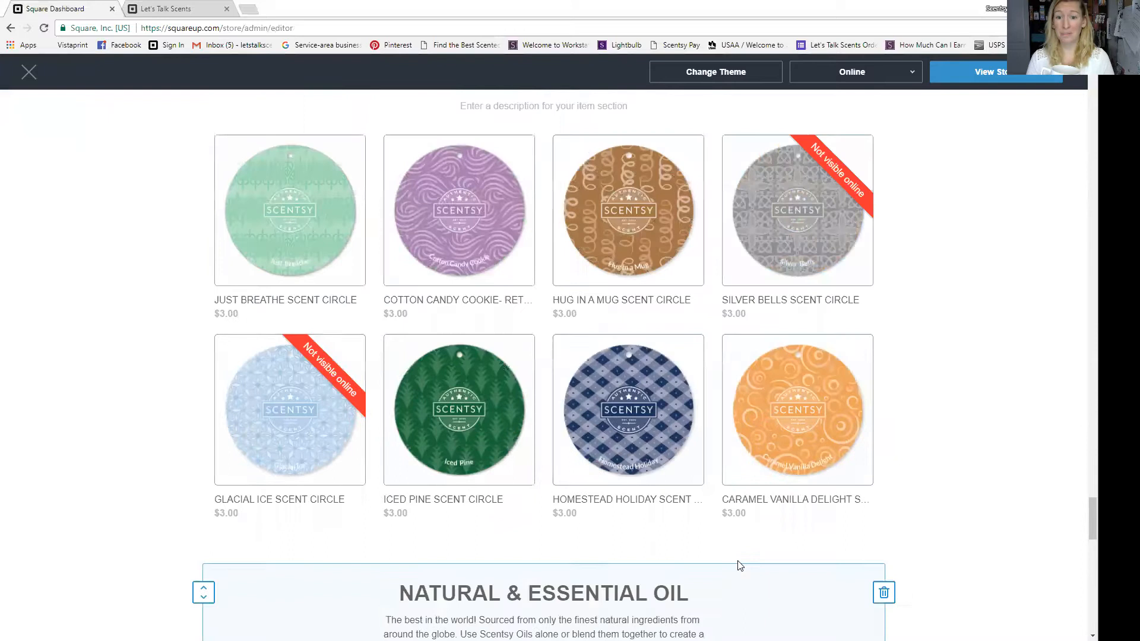
{"action": "scroll", "coordinate": [918, 528], "scroll_direction": "up", "scroll_amount": 15}
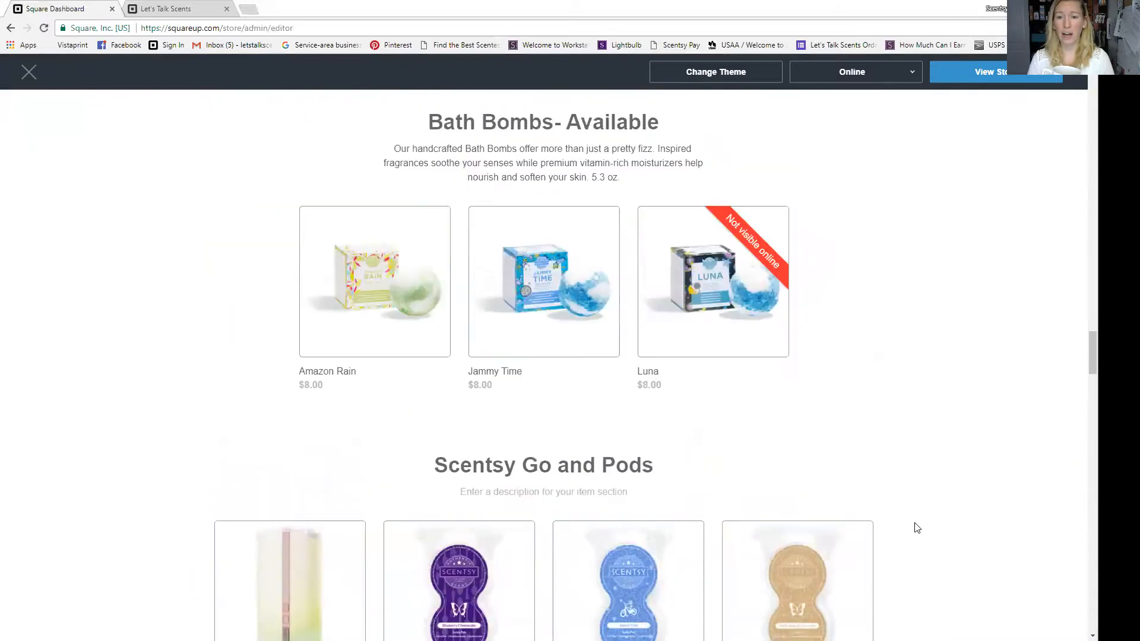
{"action": "scroll", "coordinate": [917, 528], "scroll_direction": "up", "scroll_amount": 15}
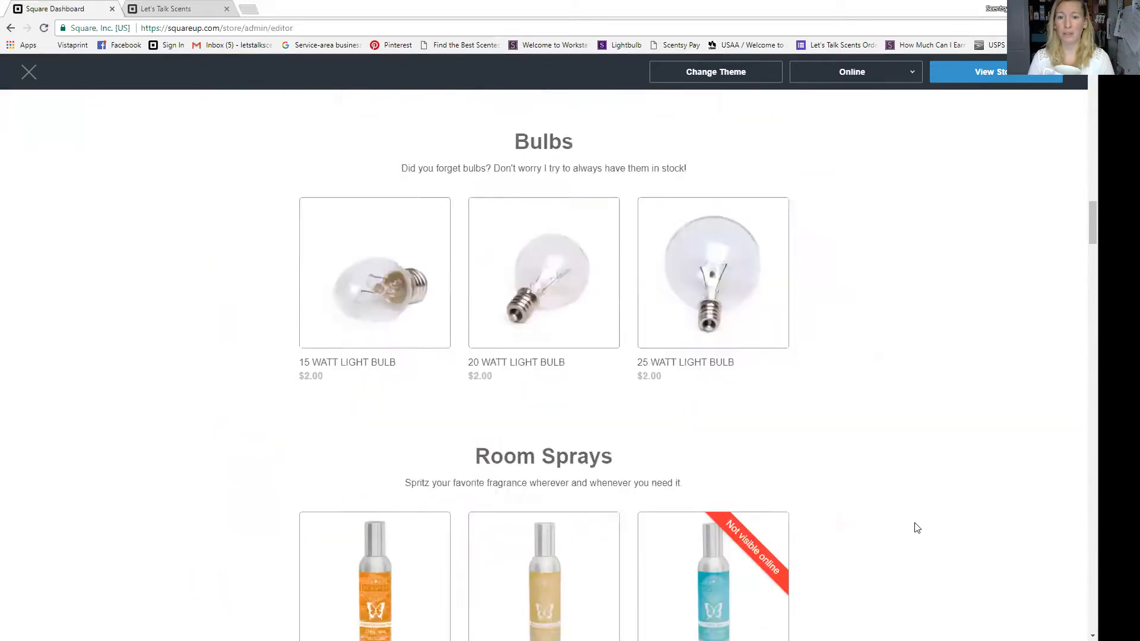
{"action": "scroll", "coordinate": [918, 528], "scroll_direction": "up", "scroll_amount": 15}
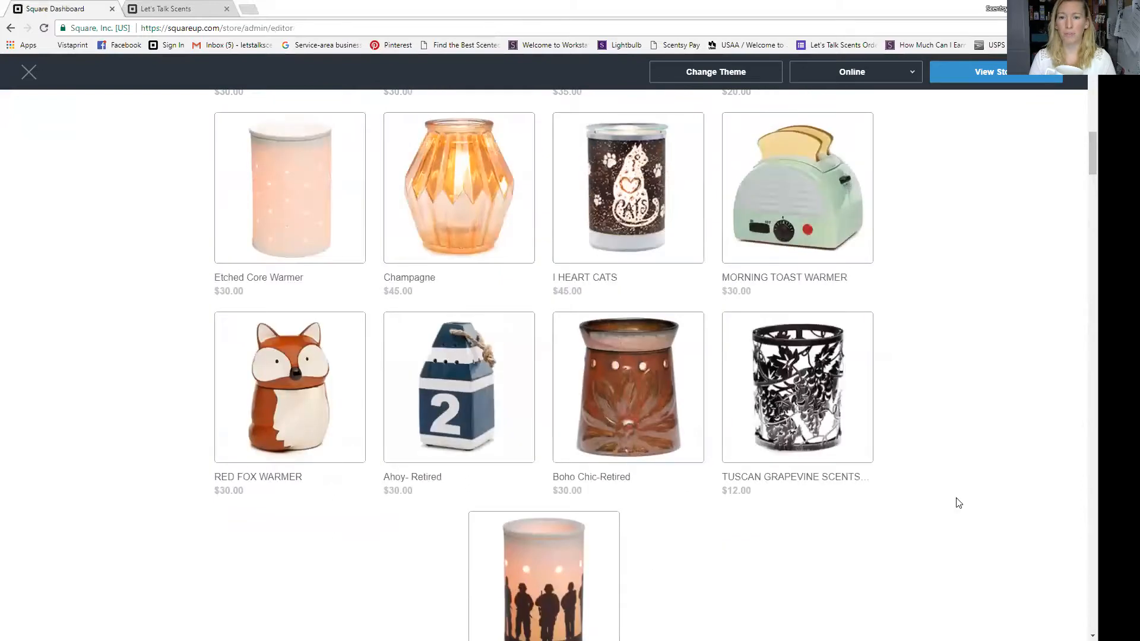
{"action": "scroll", "coordinate": [973, 496], "scroll_direction": "up", "scroll_amount": 9}
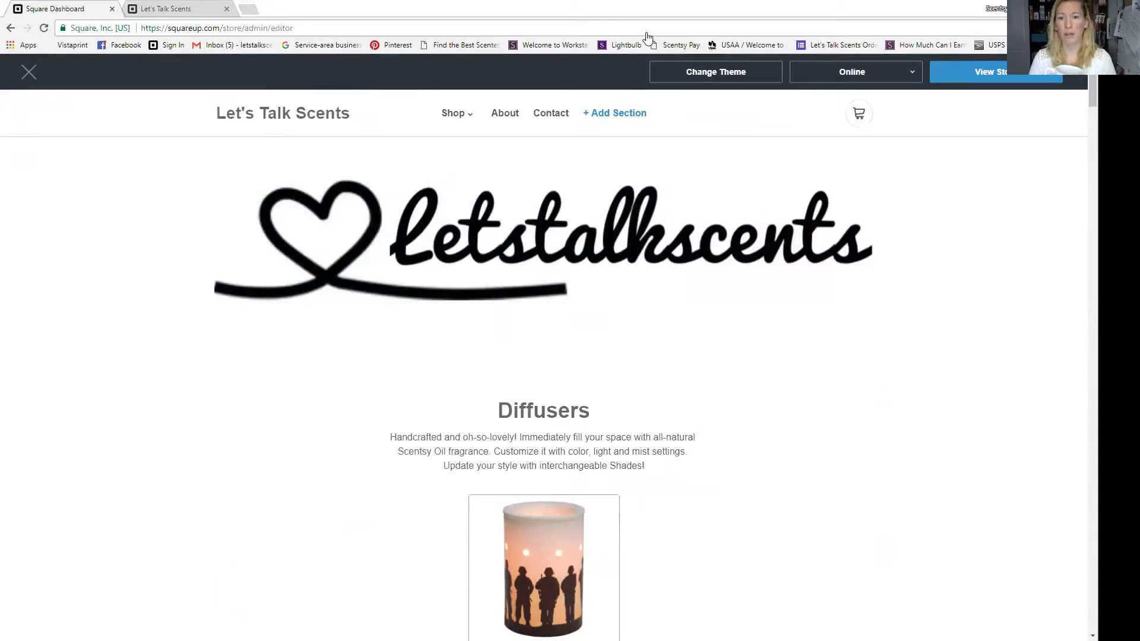
{"action": "mouse_move", "coordinate": [463, 115]}
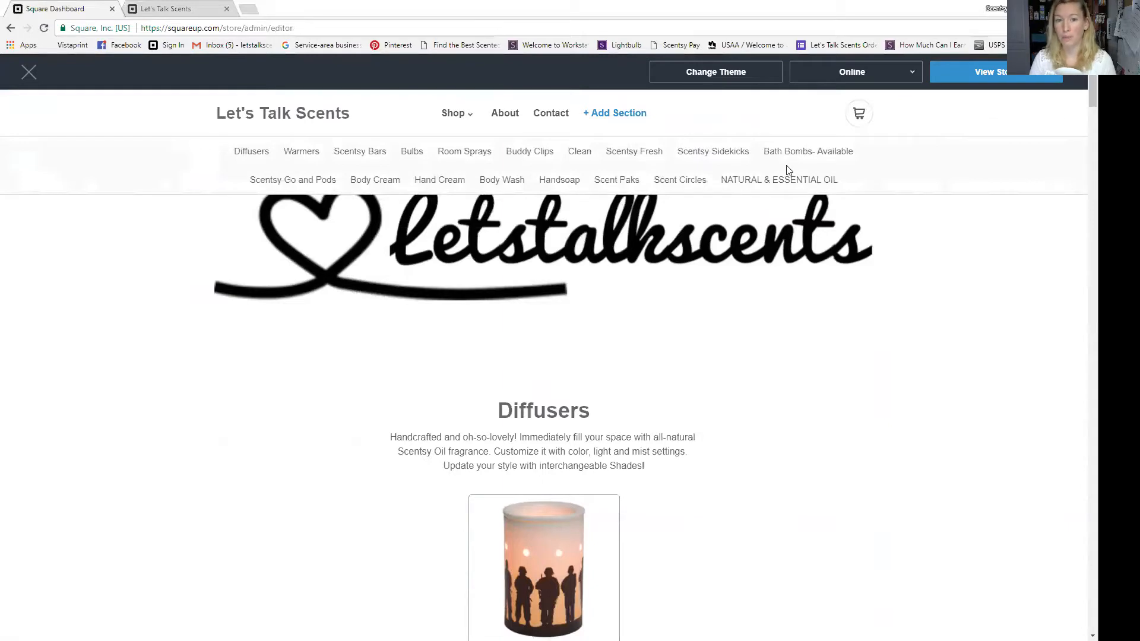
{"action": "left_click", "coordinate": [779, 183]}
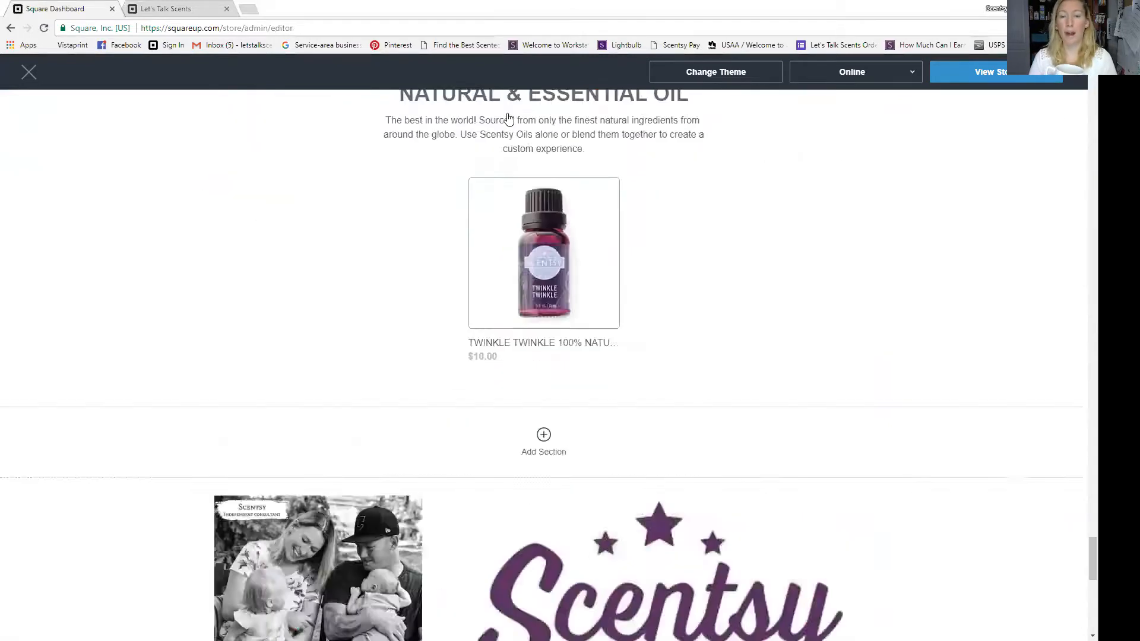
Step: Add a Goods or Services section below Natural & Essential Oil, and remove that new section again
{"action": "scroll", "coordinate": [509, 118], "scroll_direction": "down", "scroll_amount": 10}
{"action": "scroll", "coordinate": [537, 217], "scroll_direction": "up", "scroll_amount": 6}
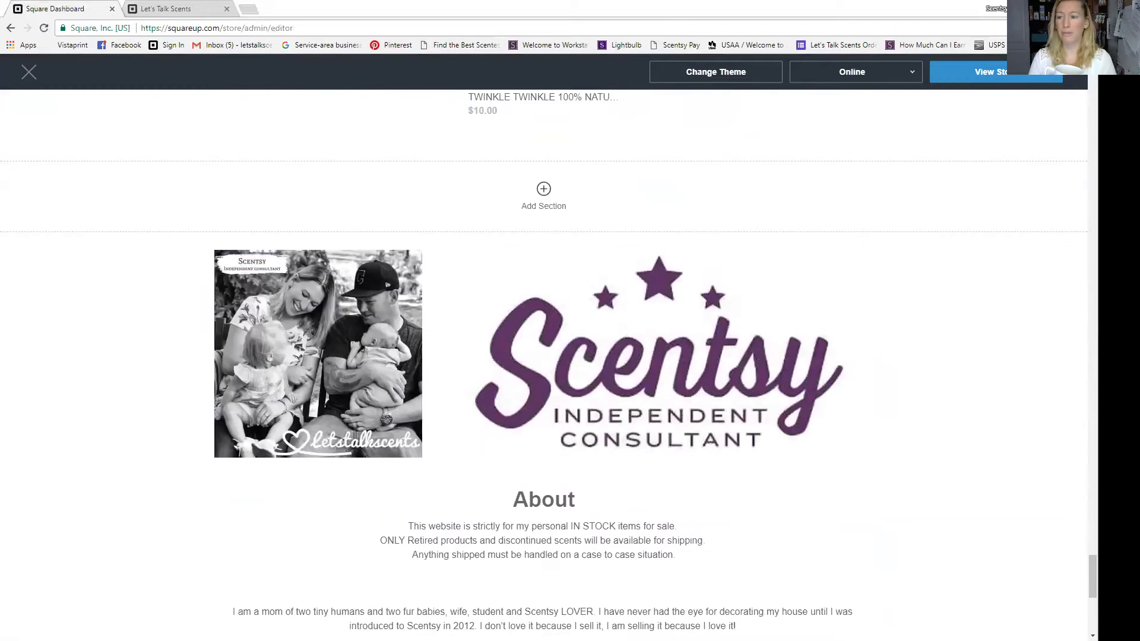
{"action": "scroll", "coordinate": [594, 356], "scroll_direction": "up", "scroll_amount": 6}
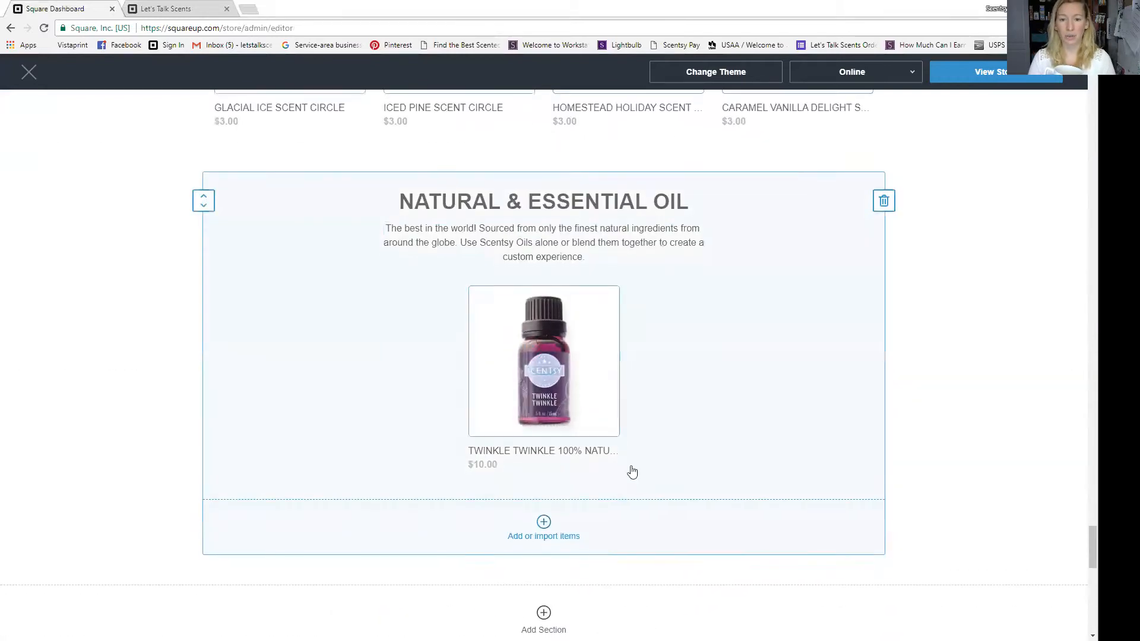
{"action": "scroll", "coordinate": [632, 472], "scroll_direction": "down", "scroll_amount": 3}
{"action": "left_click", "coordinate": [544, 370]}
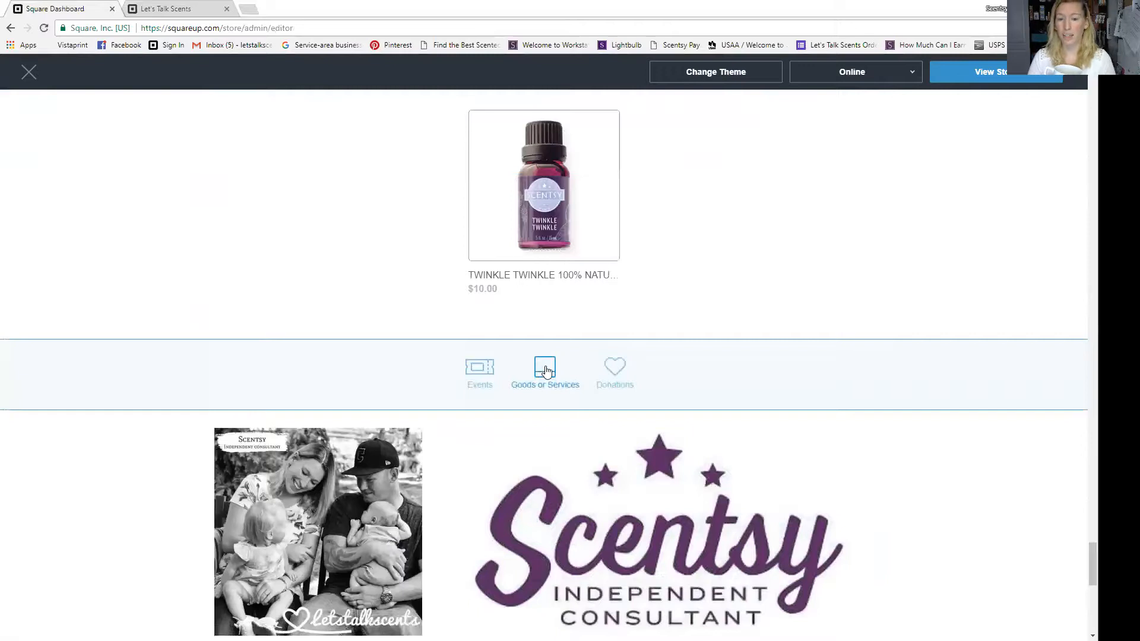
{"action": "left_click", "coordinate": [546, 371]}
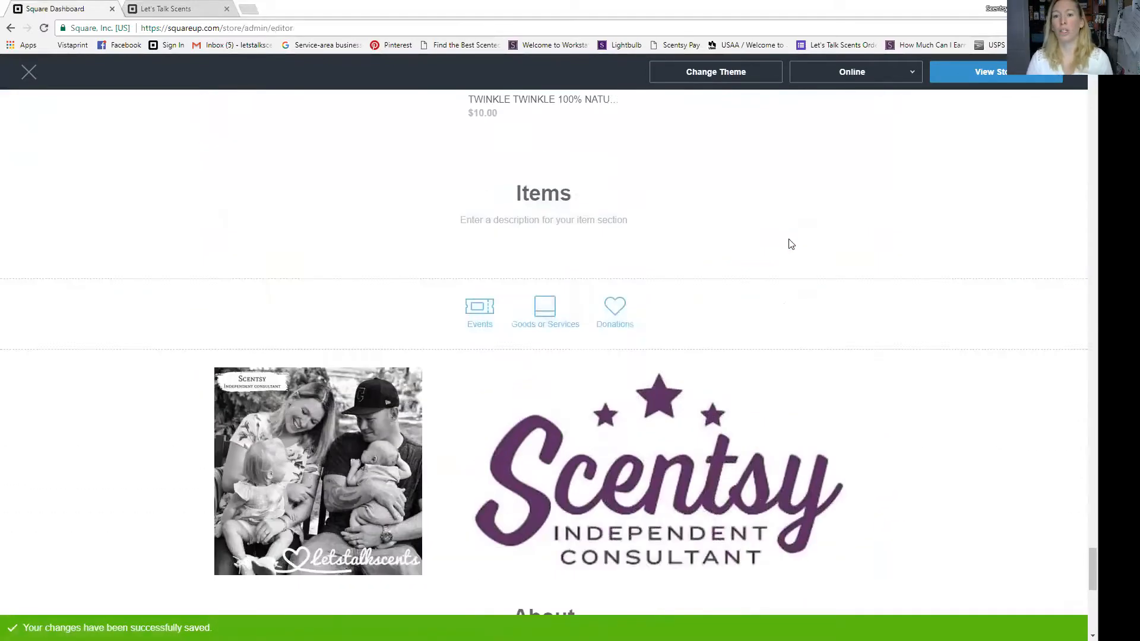
{"action": "left_click", "coordinate": [884, 321]}
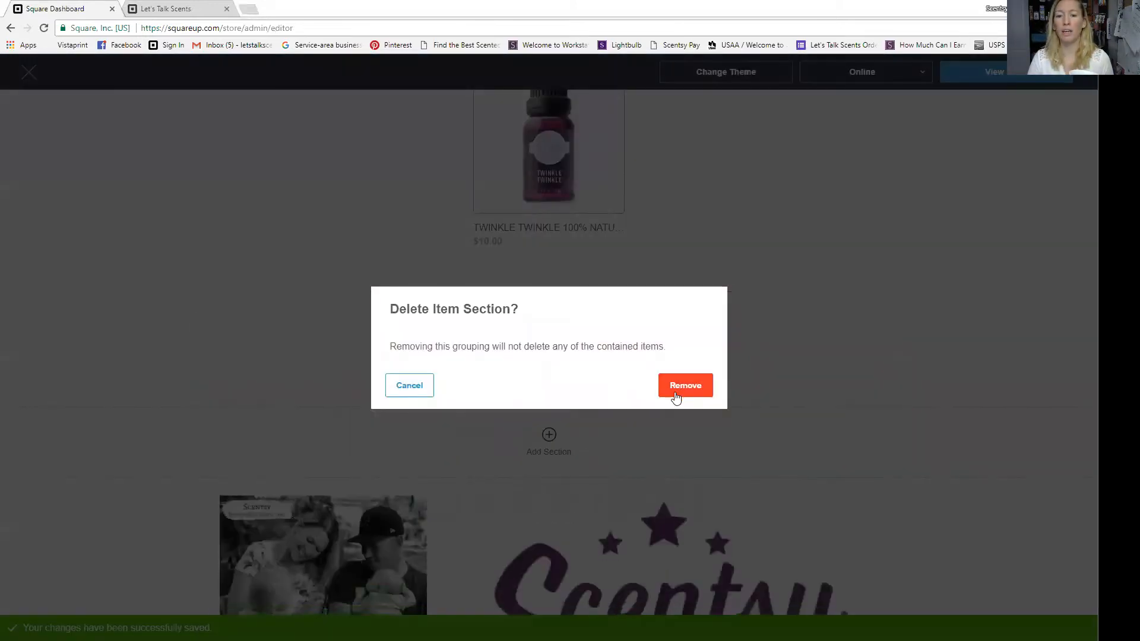
{"action": "left_click", "coordinate": [678, 395]}
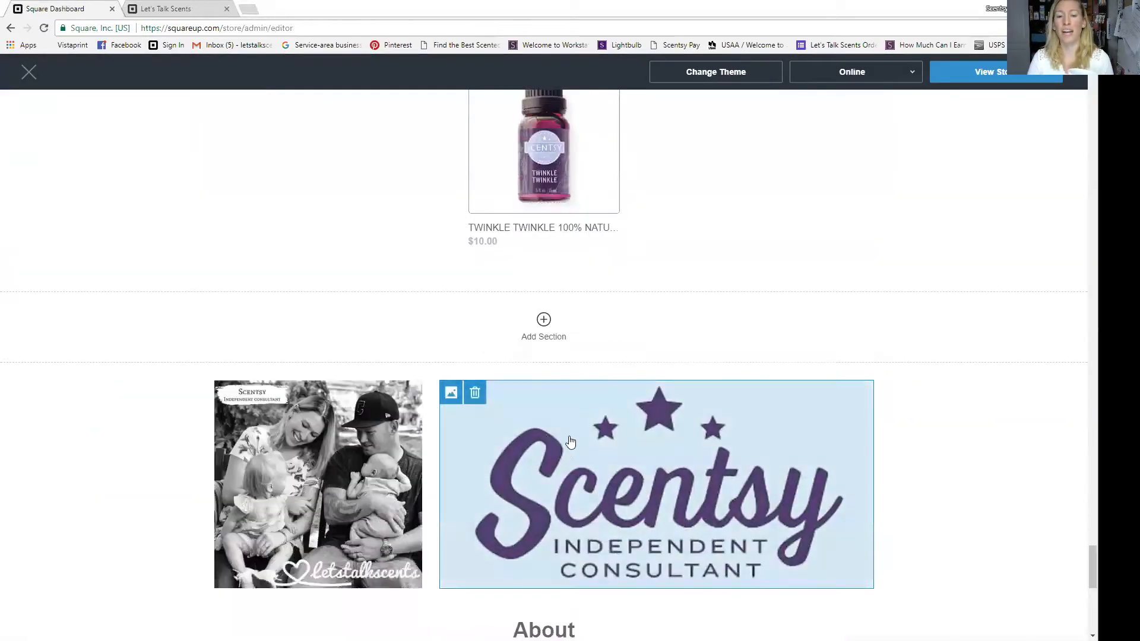
Step: Add a Donations section below Natural & Essential Oil and open its description for editing
{"action": "left_click", "coordinate": [547, 332]}
{"action": "left_click", "coordinate": [615, 320]}
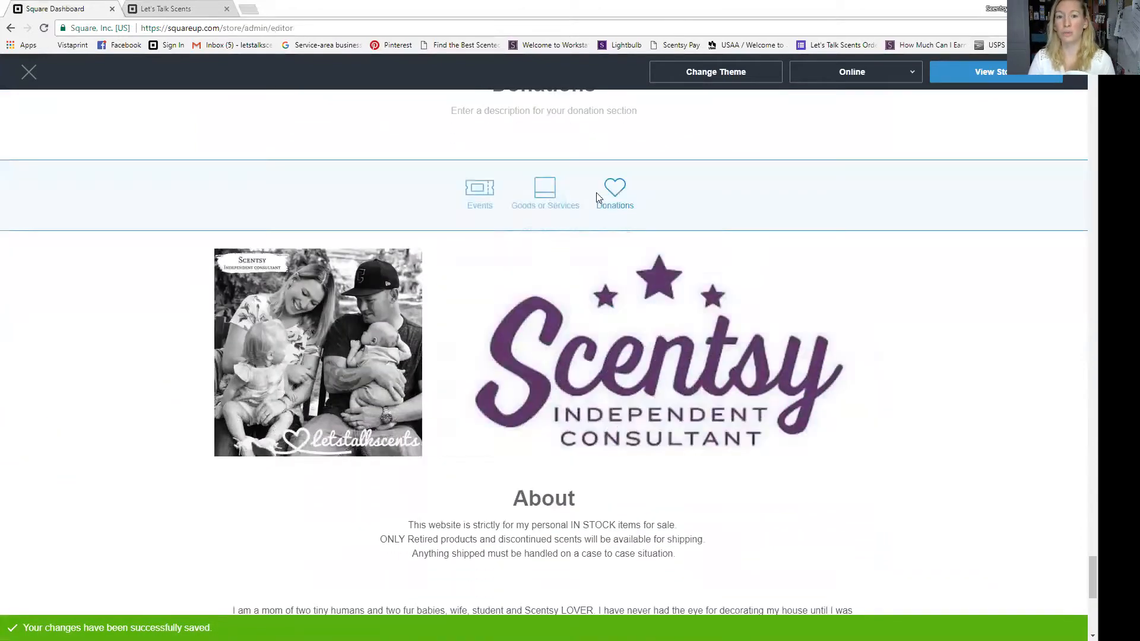
{"action": "left_click", "coordinate": [576, 232]}
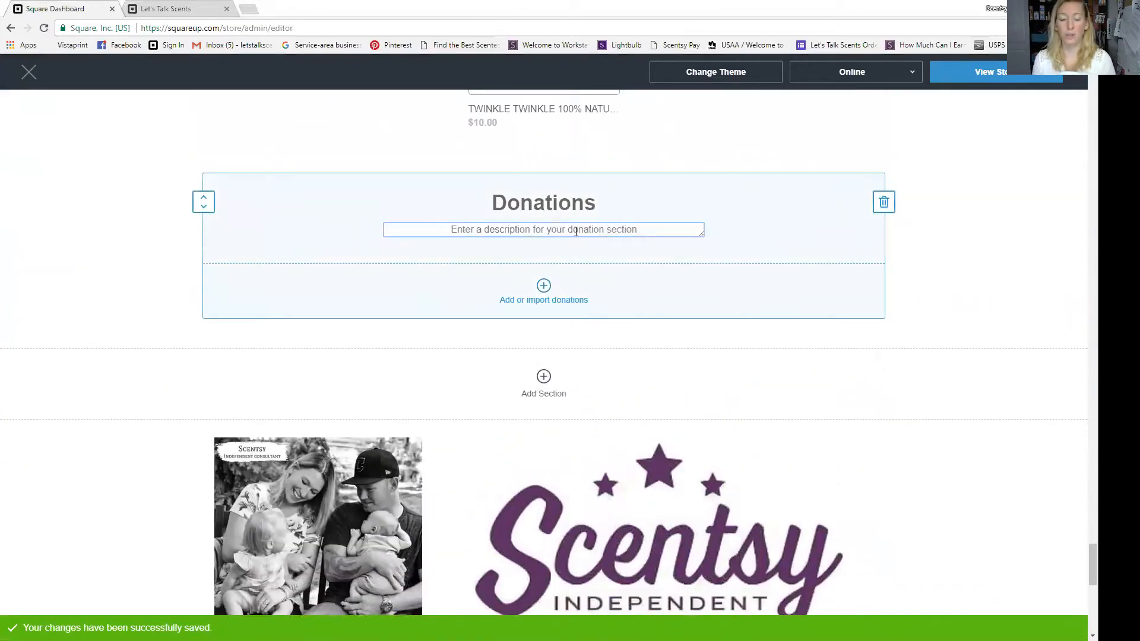